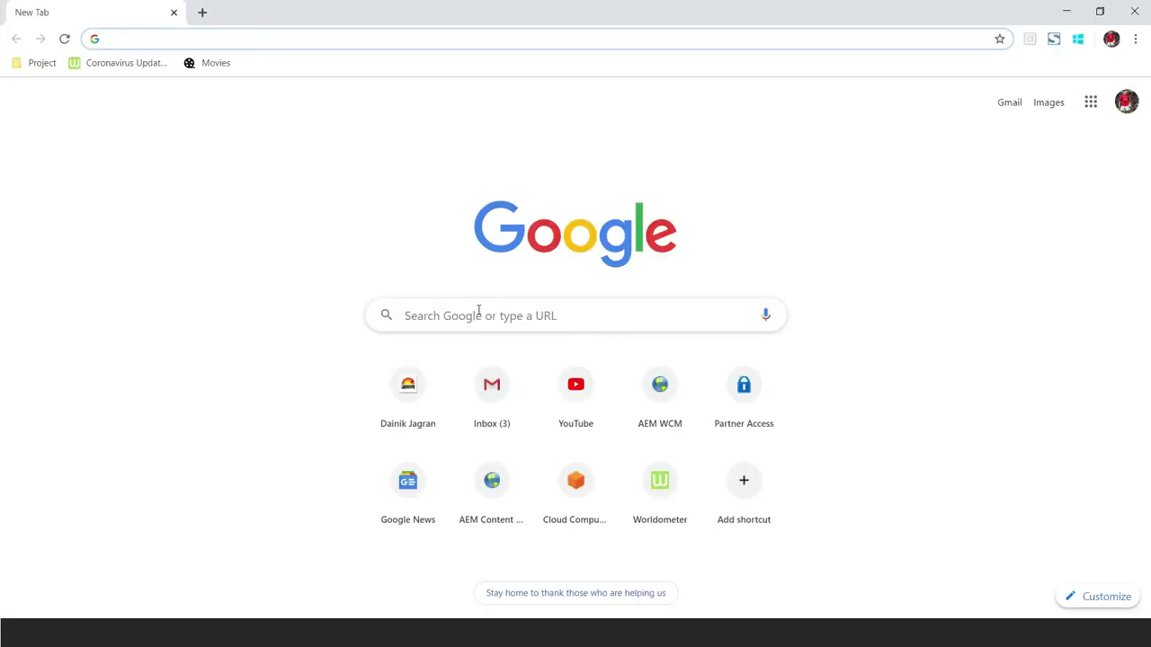
Step: Search the web for 'docker on windows 10' and open the Install Docker Desktop on Windows docs page
left_click(478, 316)
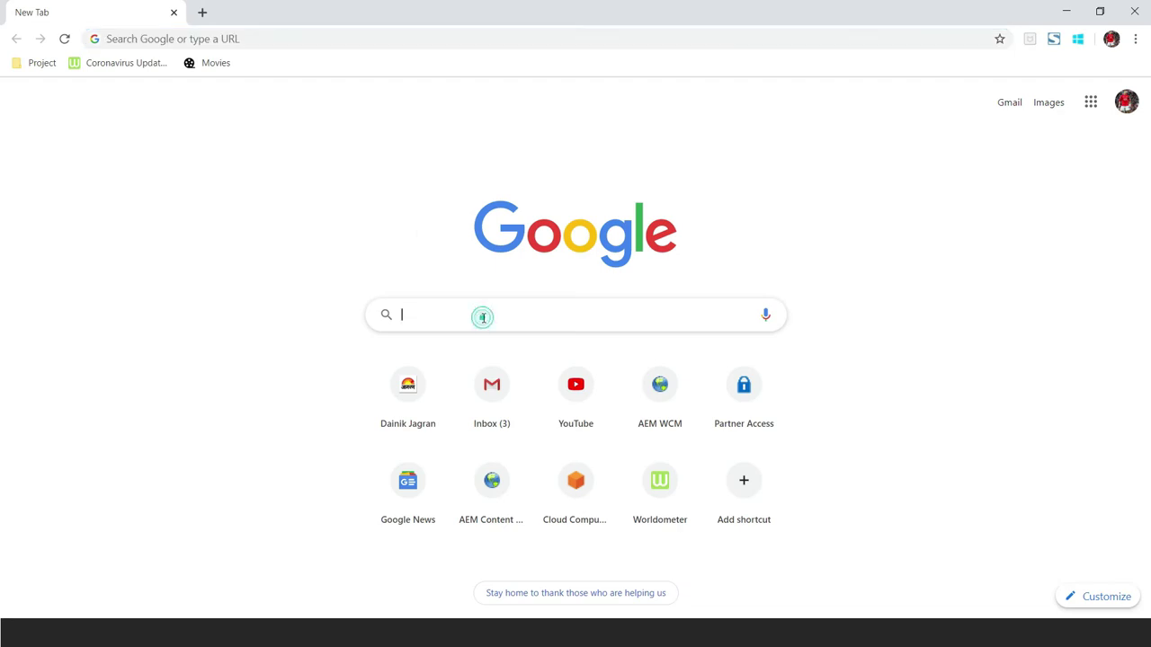
type("docker ")
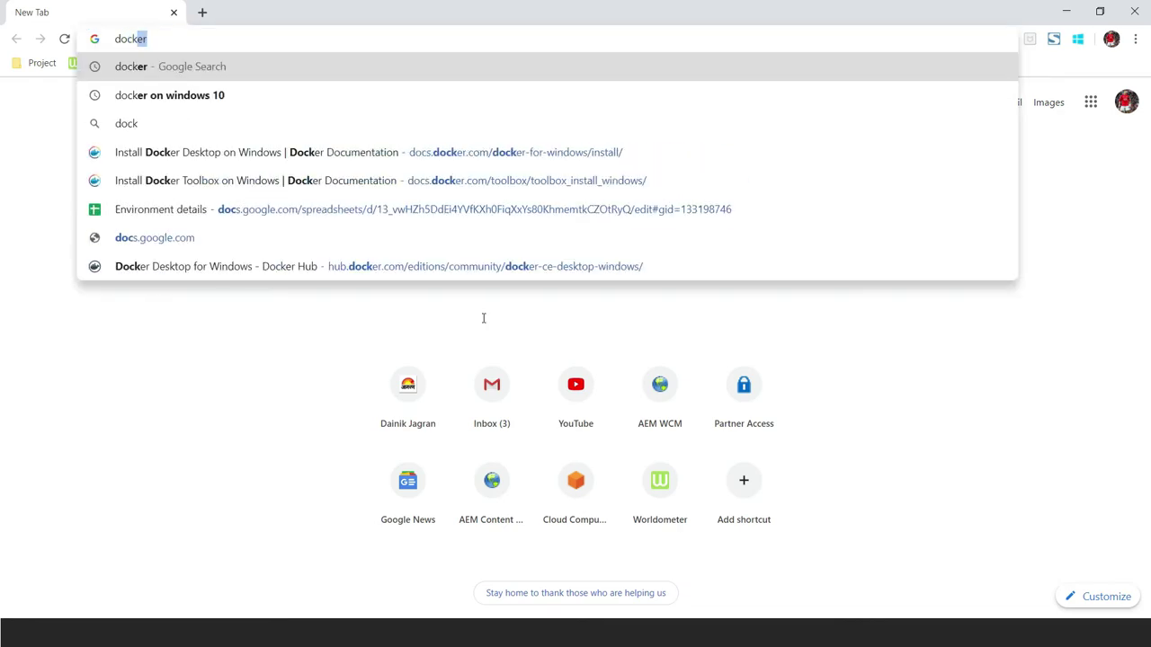
type("on wi")
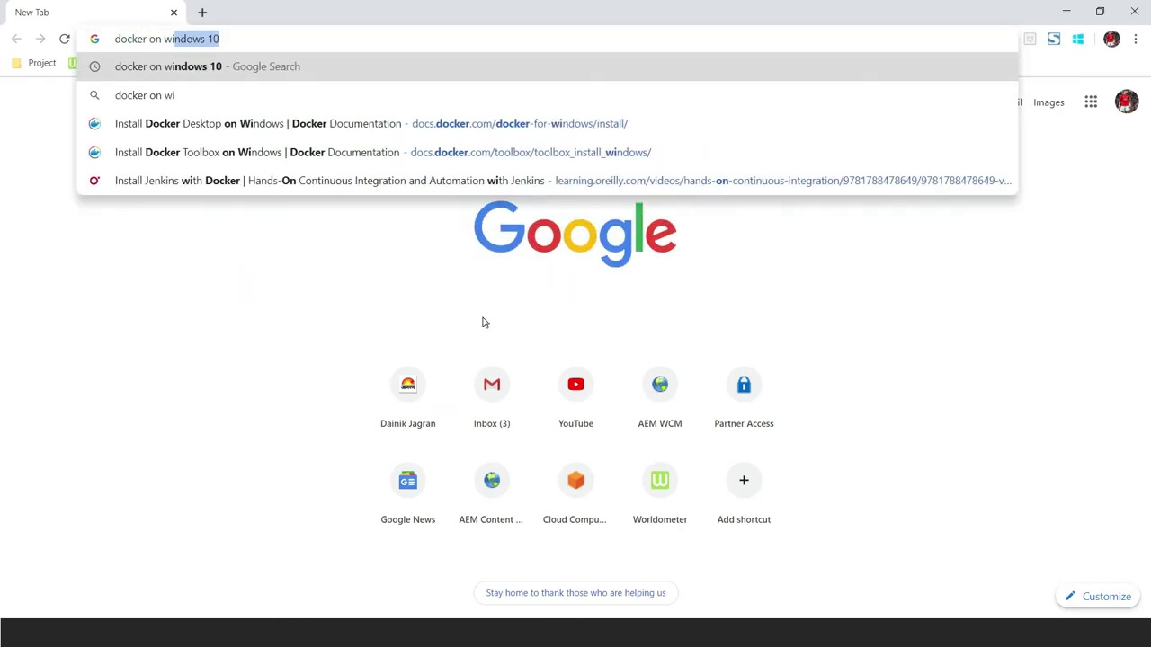
key("Return")
left_click(258, 215)
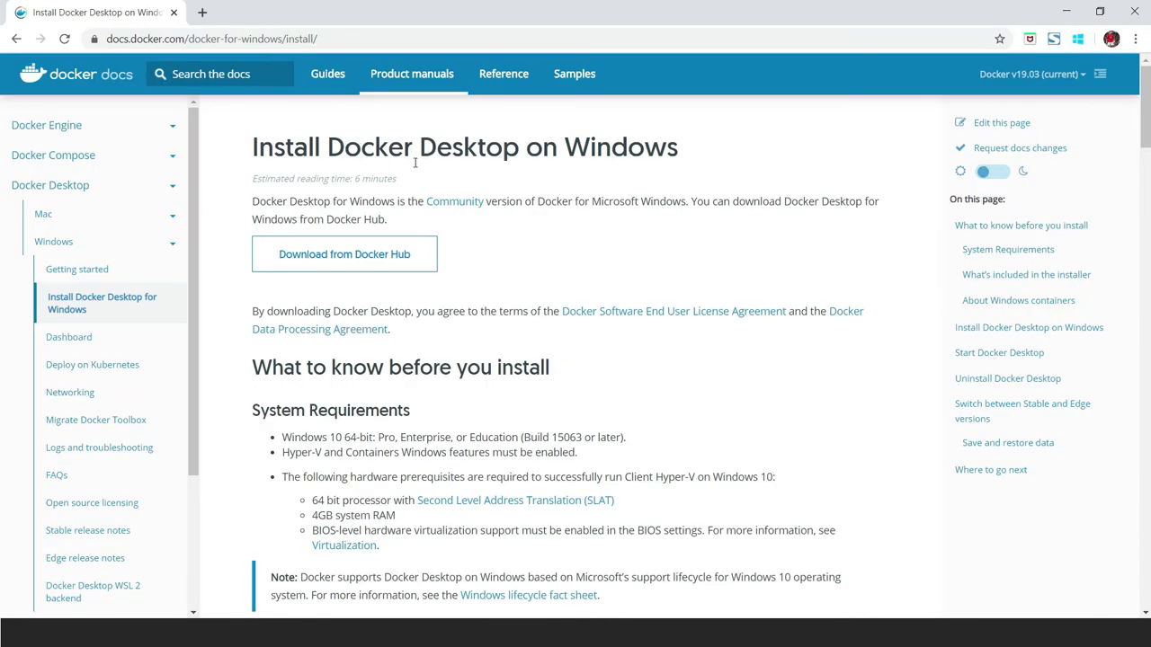
Step: Start the Docker Desktop for Windows download from Docker Hub, cancel it, and return to the docs
left_click(384, 262)
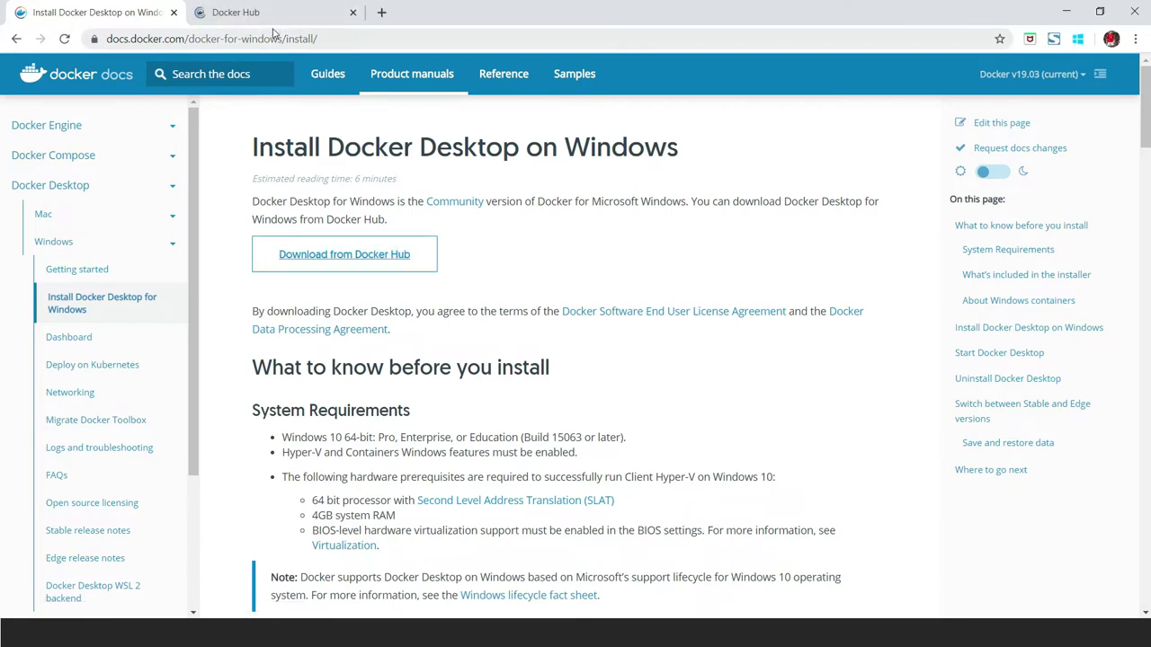
left_click(279, 14)
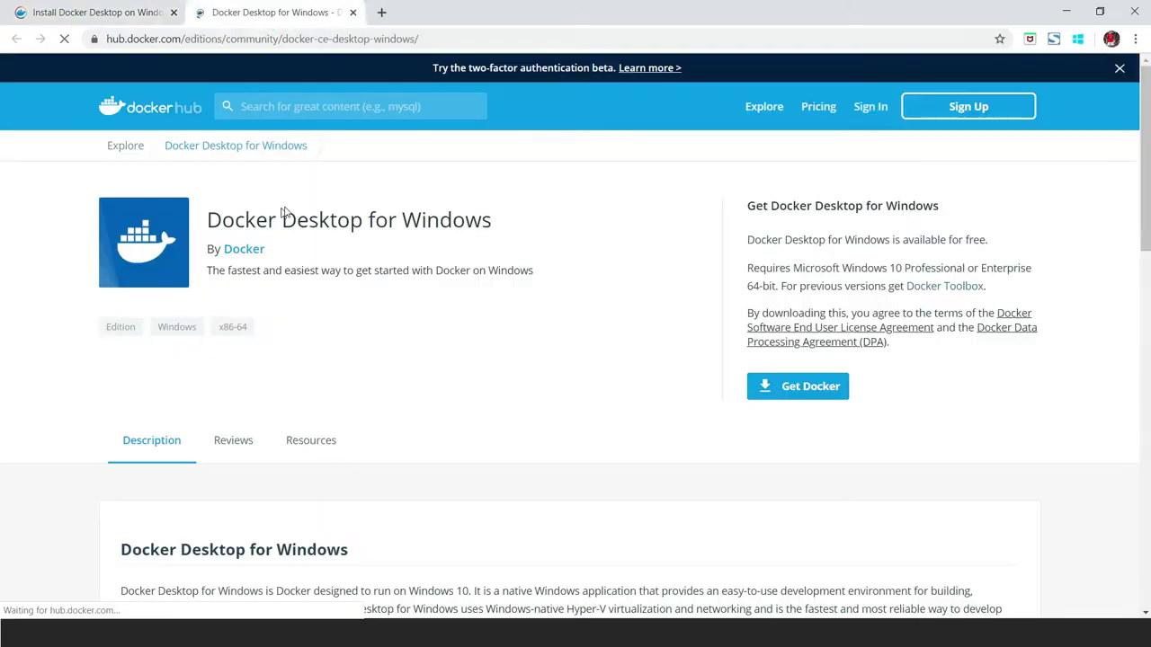
left_click(798, 396)
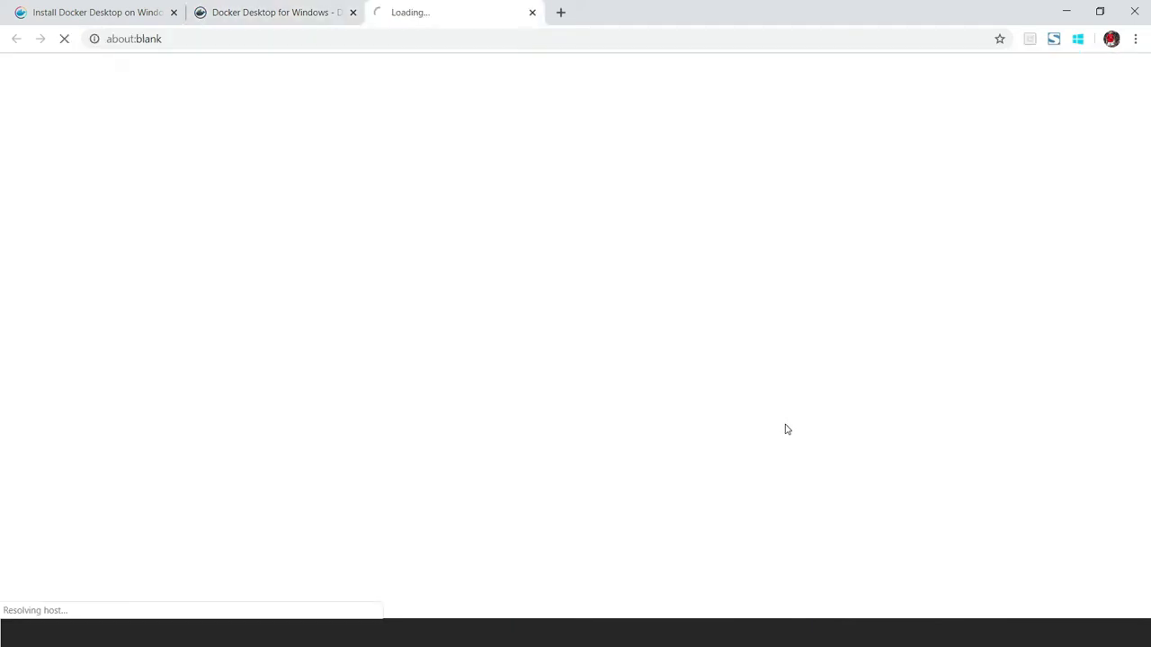
left_click(154, 600)
left_click(183, 578)
left_click(79, 13)
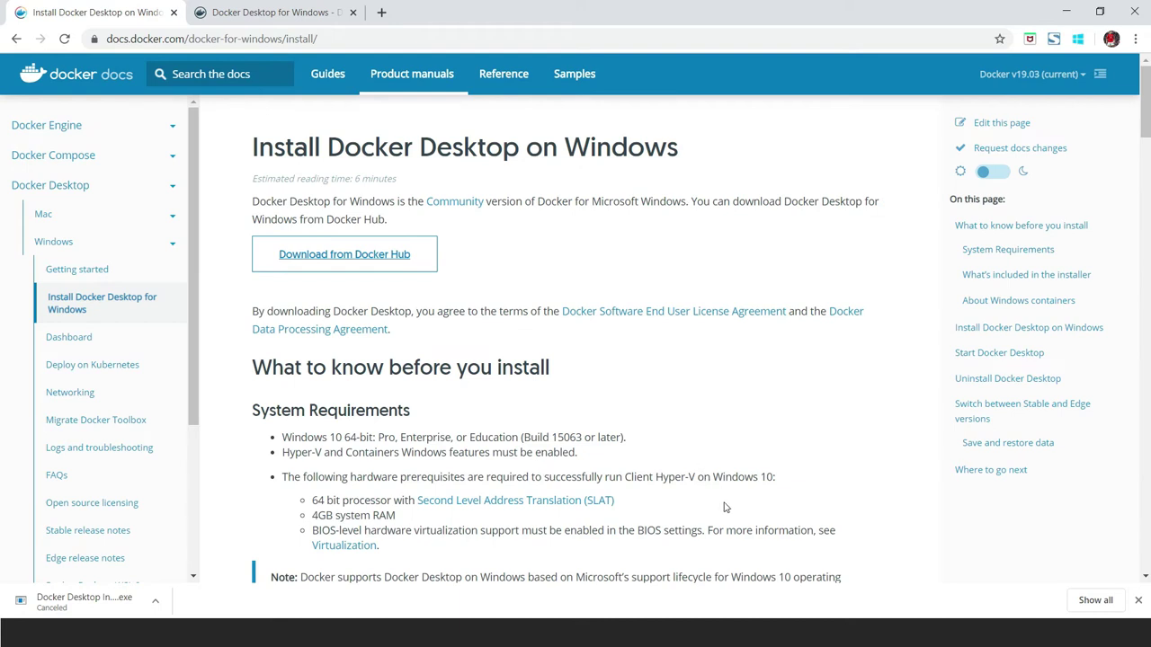
Step: Expand Superseded products and tools, then Docker Toolbox (legacy), in the docs sidebar
scroll(692, 401, "down", 1)
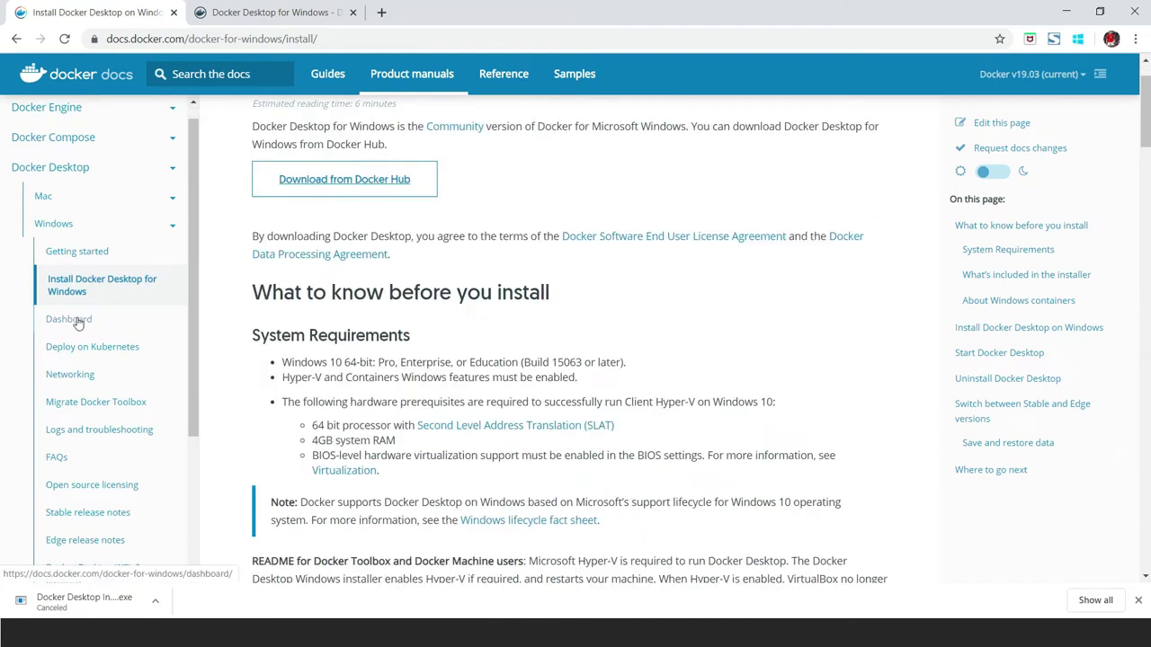
scroll(81, 332, "down", 3)
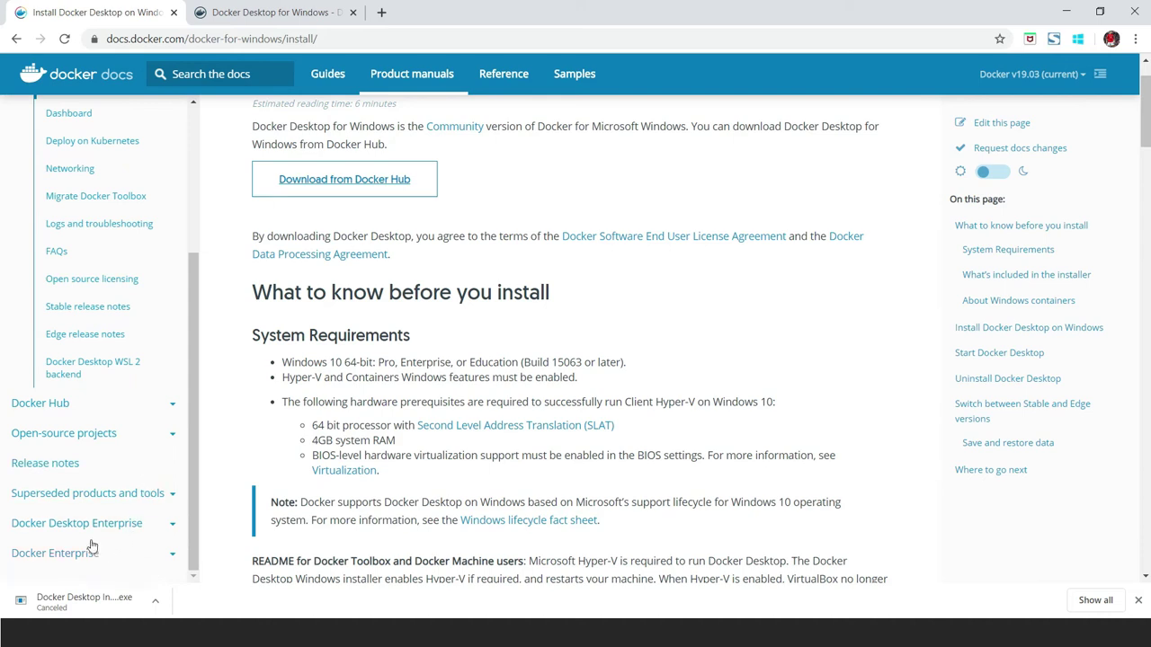
left_click(51, 502)
scroll(141, 399, "down", 1)
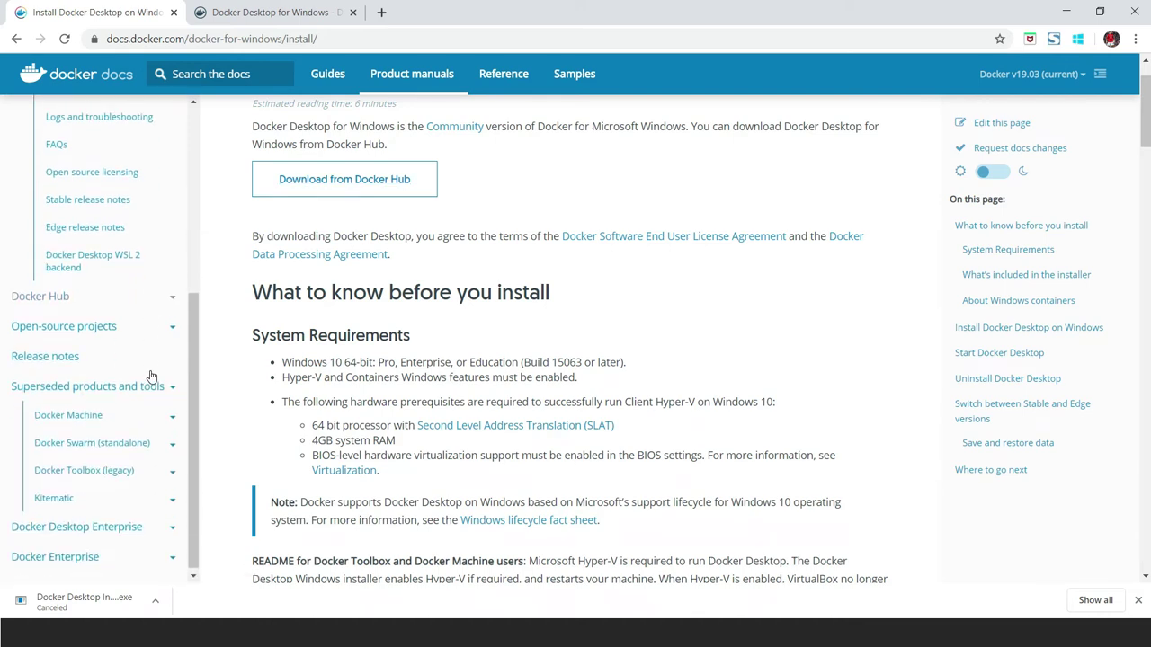
left_click(97, 467)
scroll(102, 465, "down", 1)
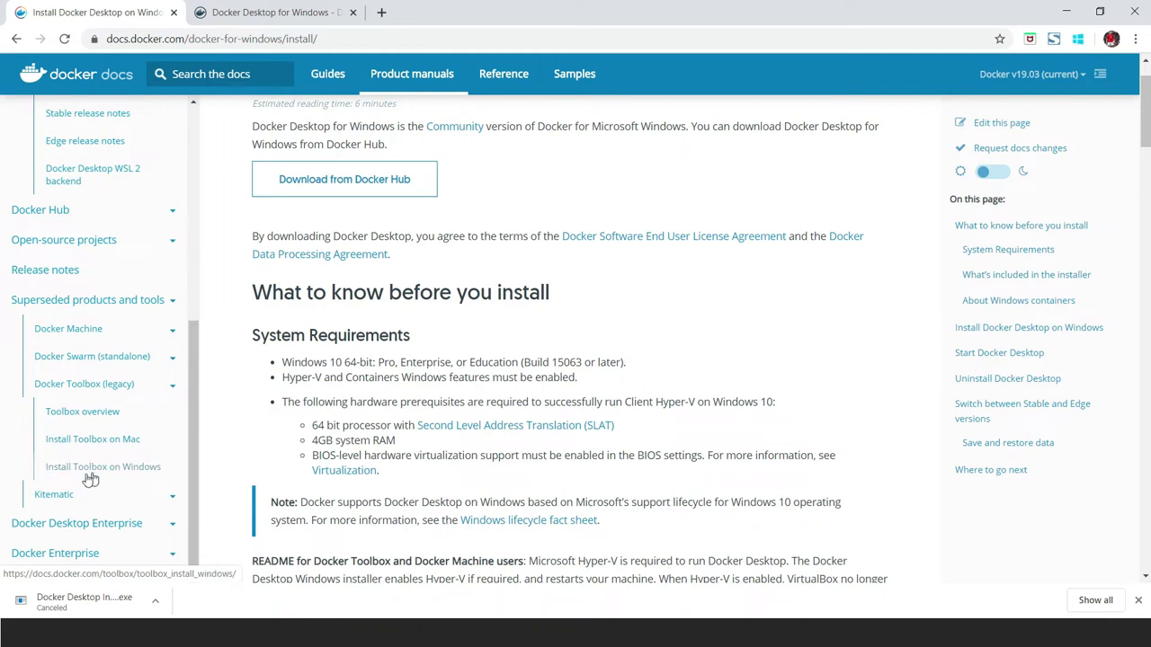
Step: Open the Install Toolbox on Windows guide and check its web address
left_click(86, 469)
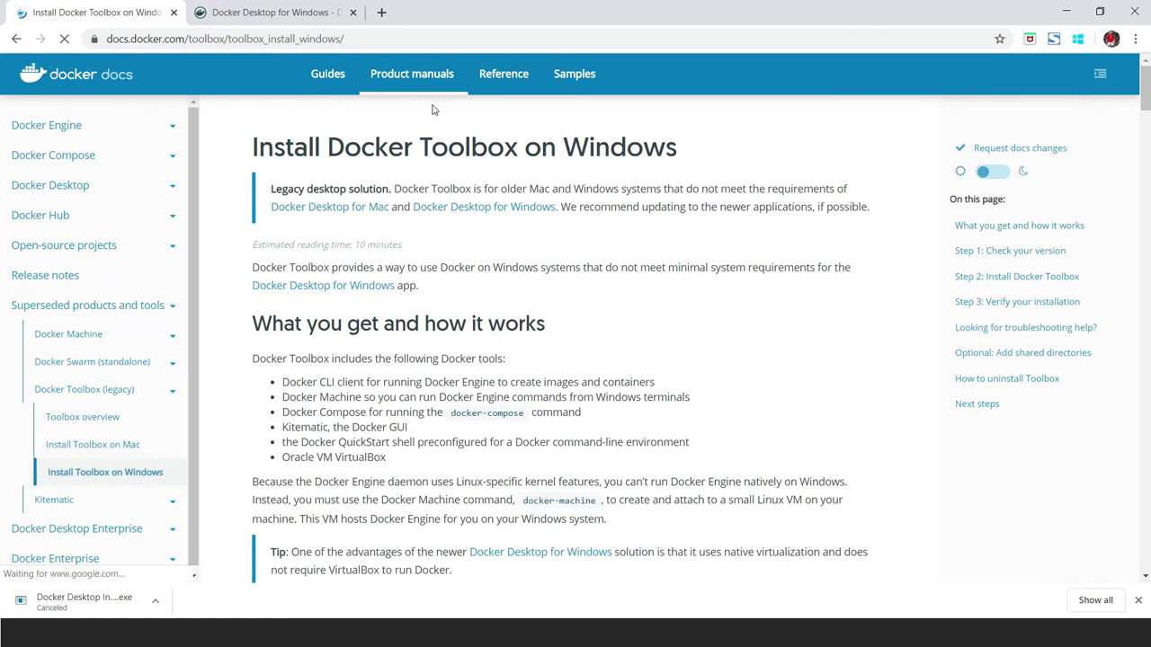
left_click(374, 41)
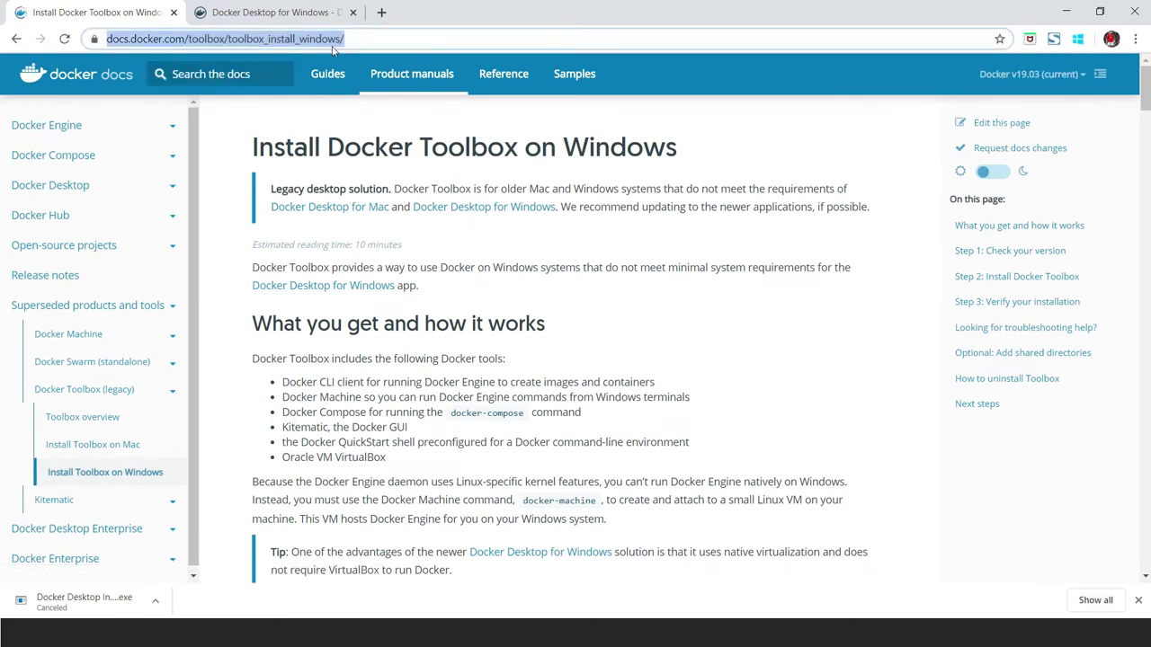
left_click(646, 316)
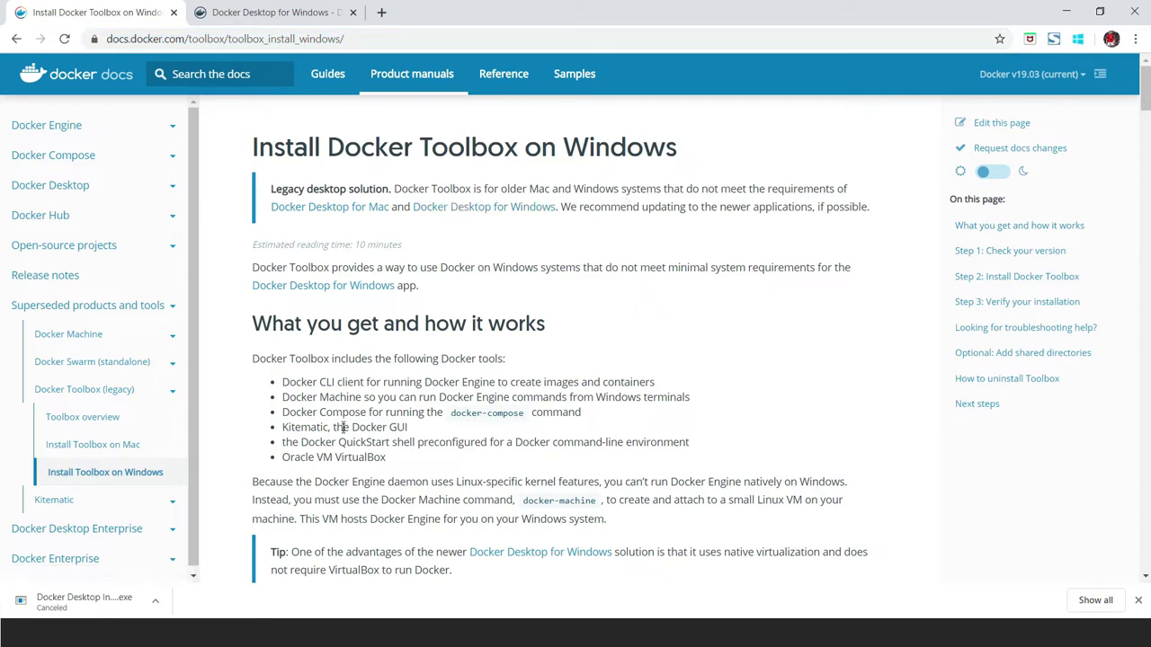
scroll(589, 391, "down", 1)
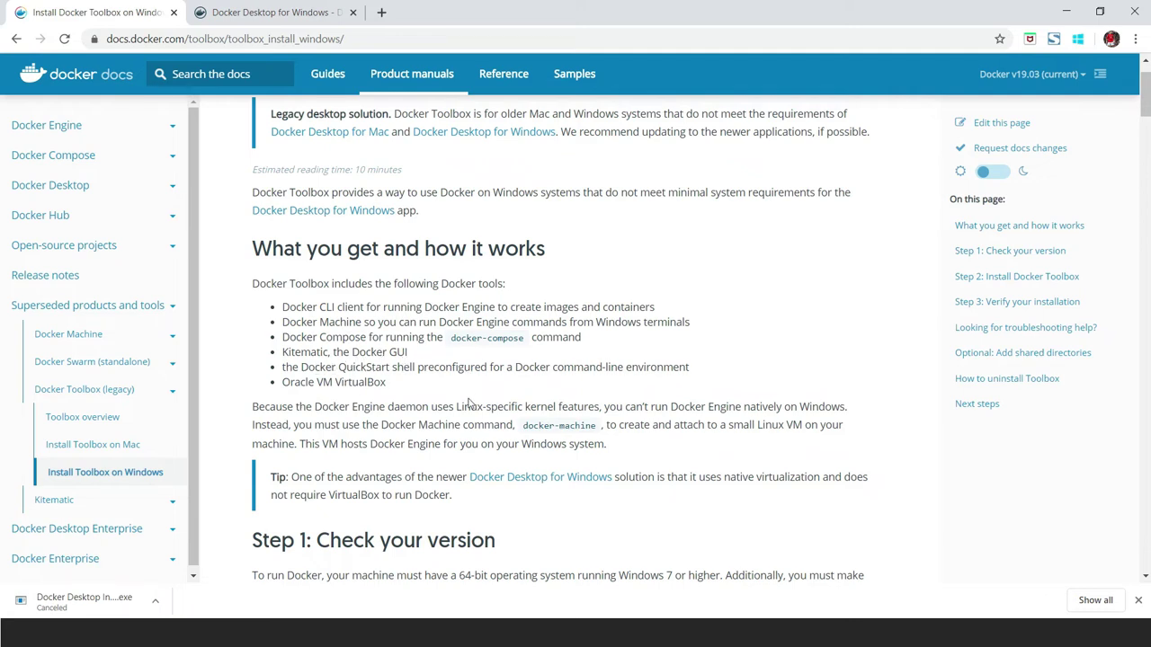
scroll(435, 436, "up", 1)
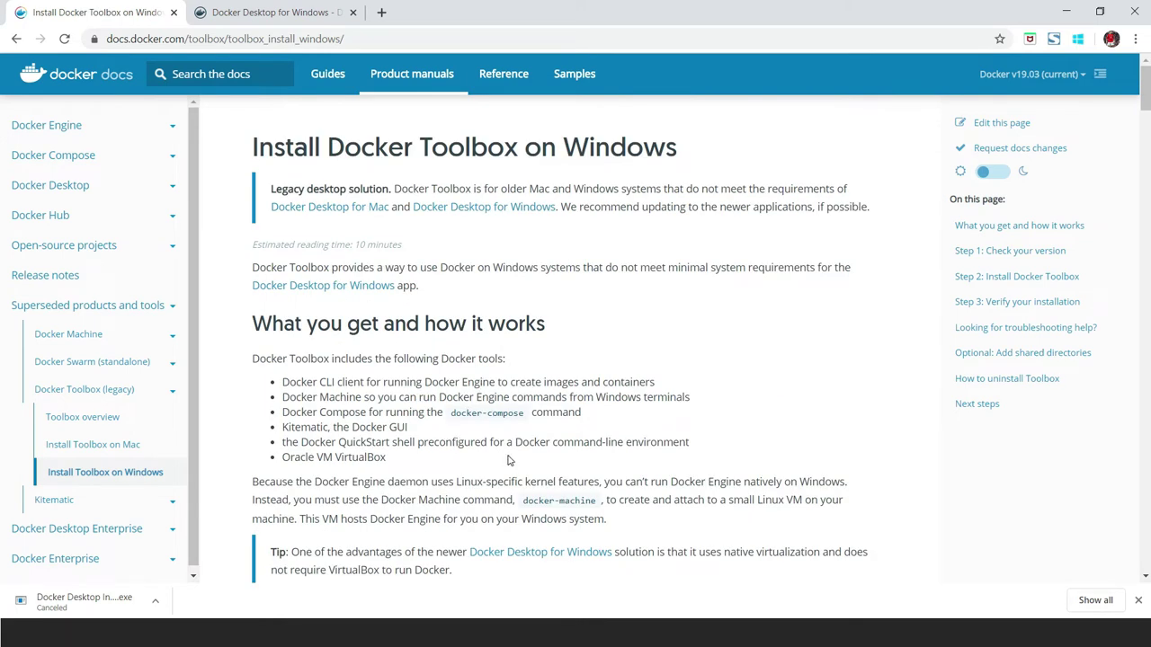
Step: Read down to Step 2 and follow the Toolbox Releases link to GitHub
scroll(652, 361, "down", 7)
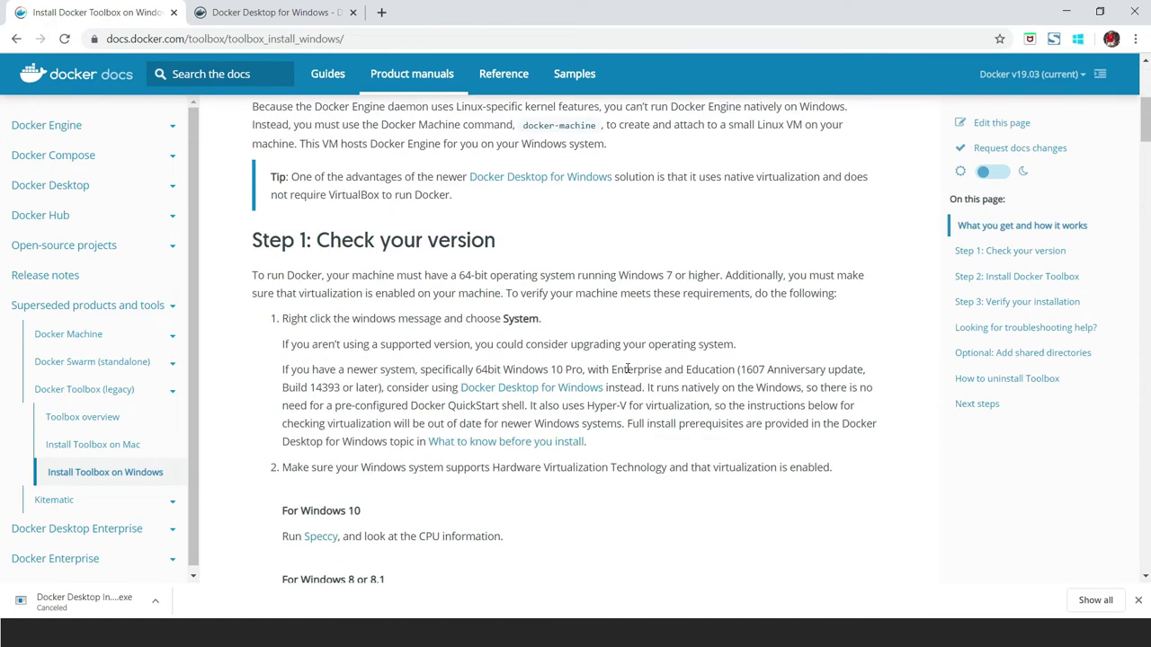
scroll(627, 376, "down", 10)
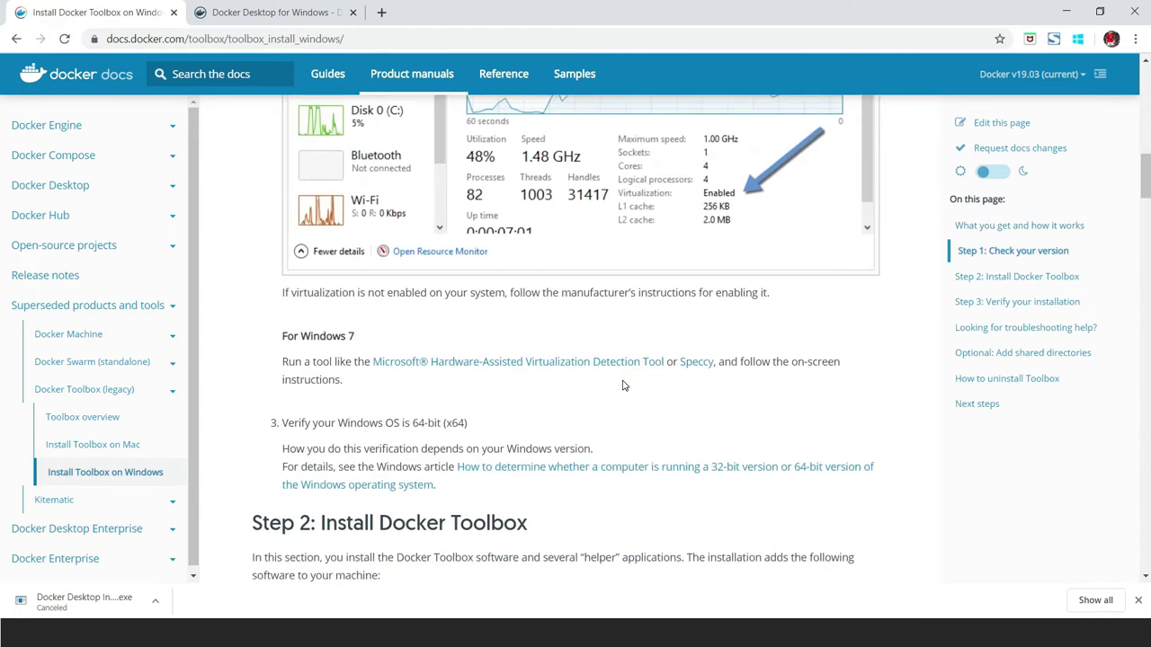
scroll(633, 385, "down", 2)
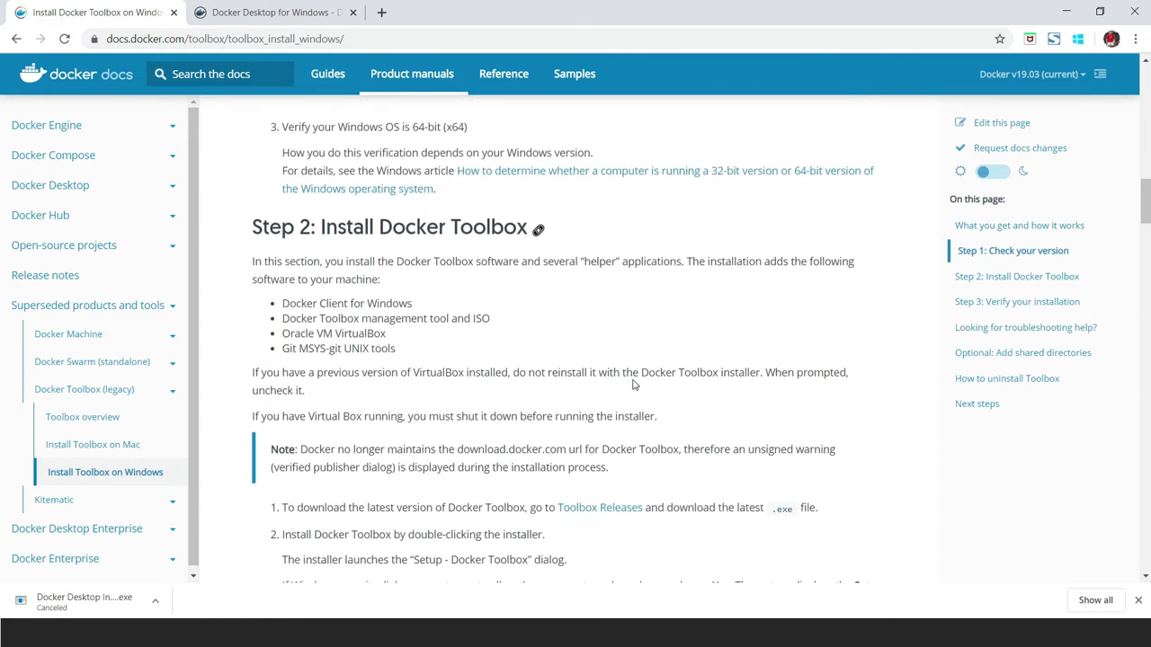
scroll(628, 452, "down", 2)
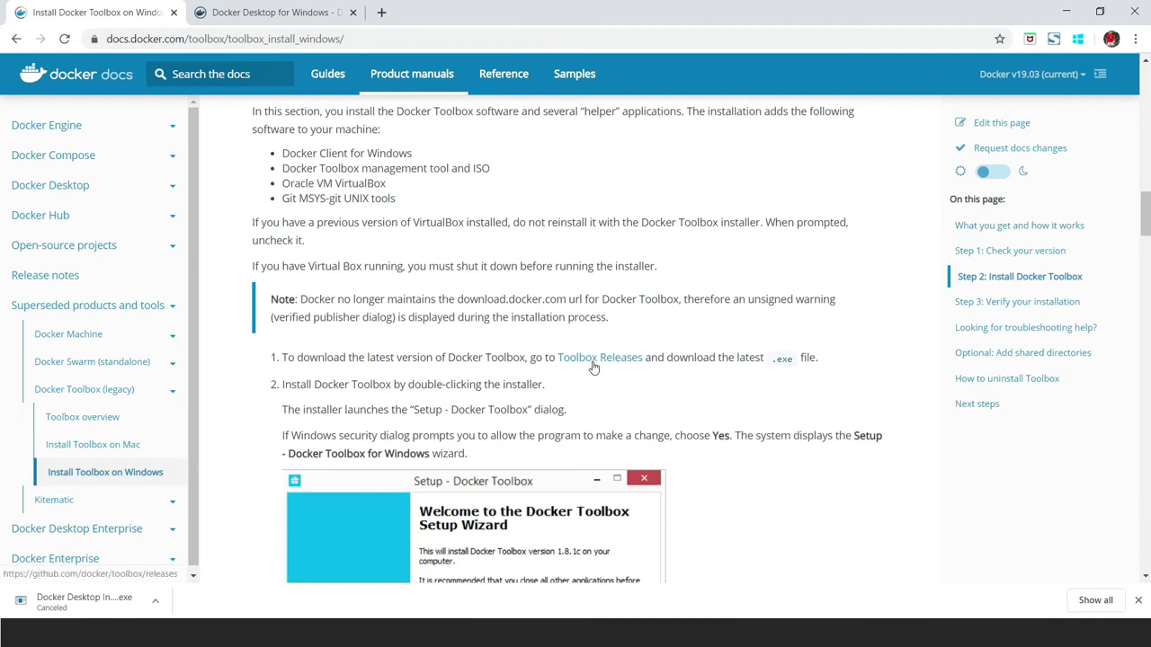
left_click(594, 366)
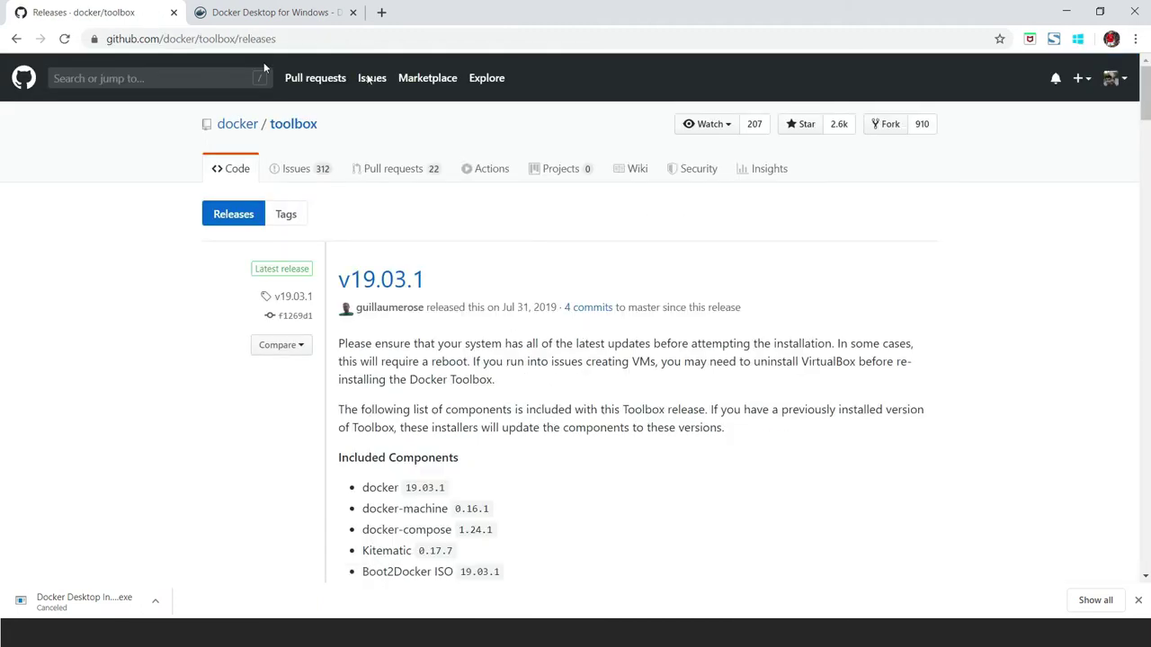
Step: Download DockerToolbox-19.03.1.exe from the release's Assets list
scroll(584, 335, "down", 3)
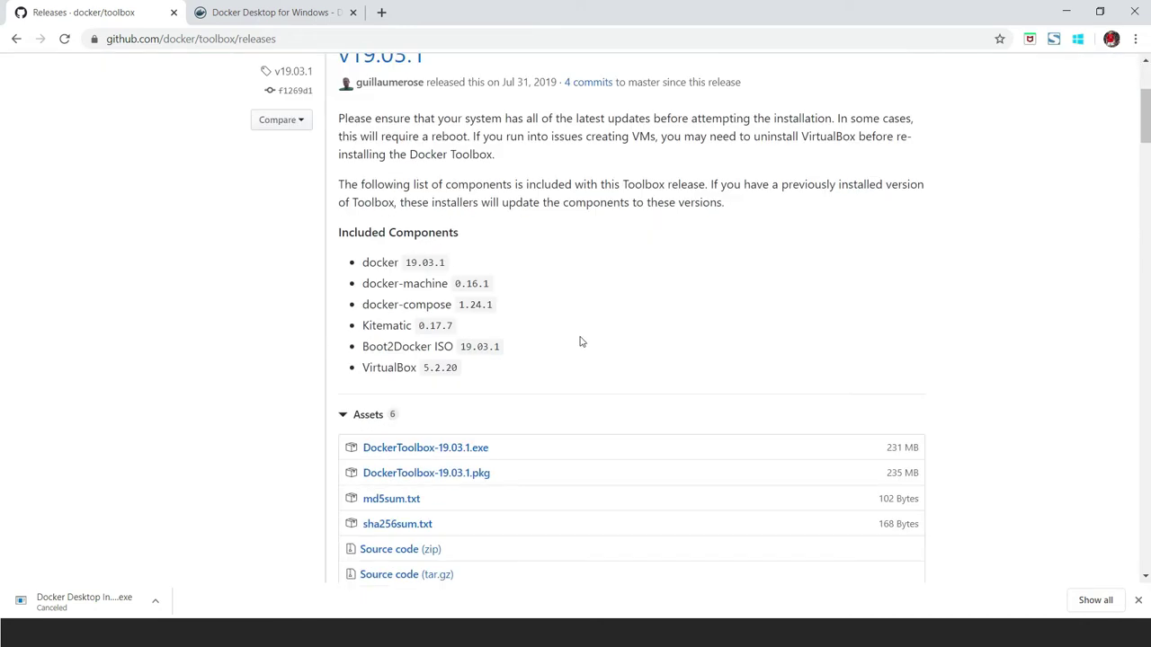
scroll(580, 342, "down", 1)
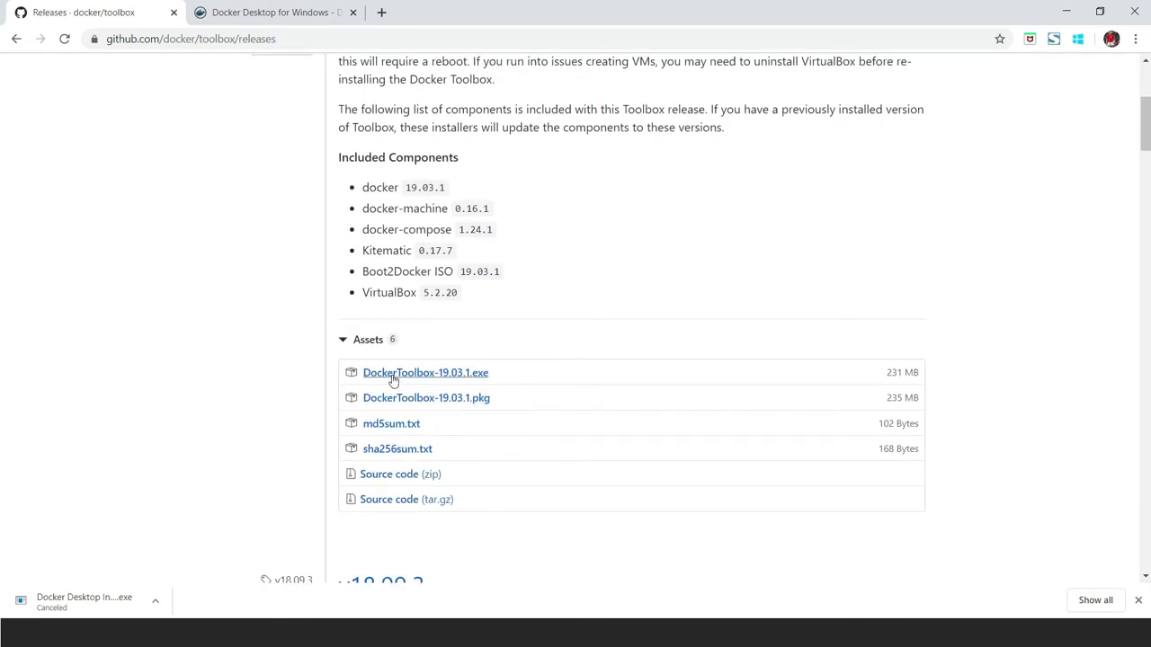
left_click(475, 379)
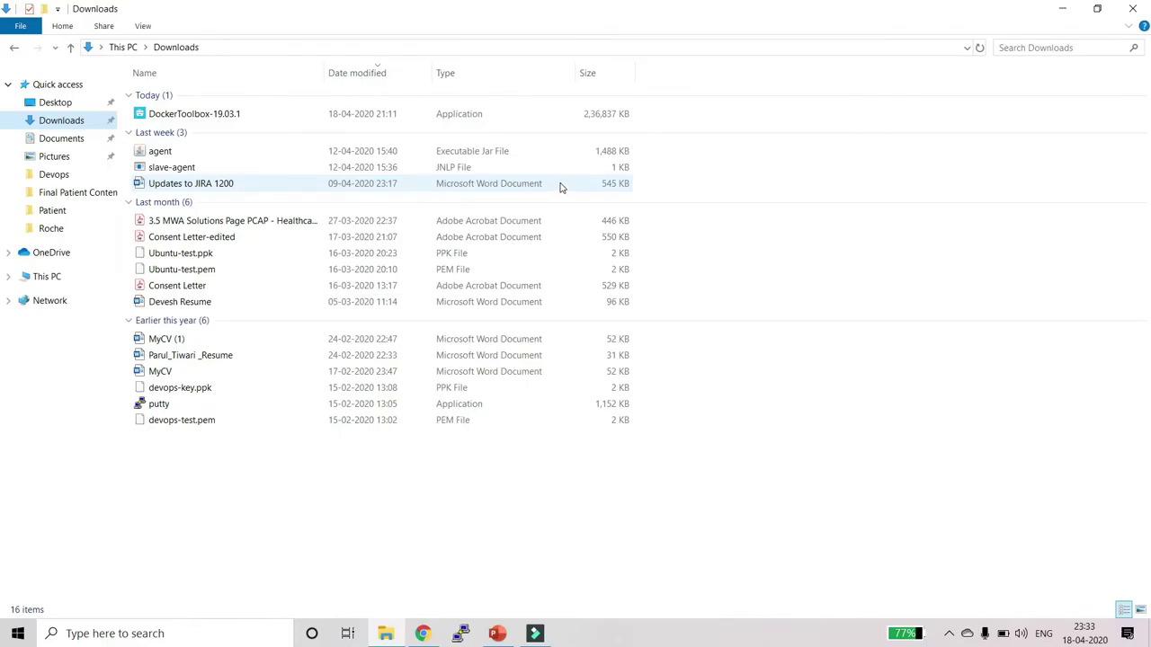
Step: Install Docker Toolbox with default location, full components and default tasks, then close the shortcuts folder
double_click(248, 115)
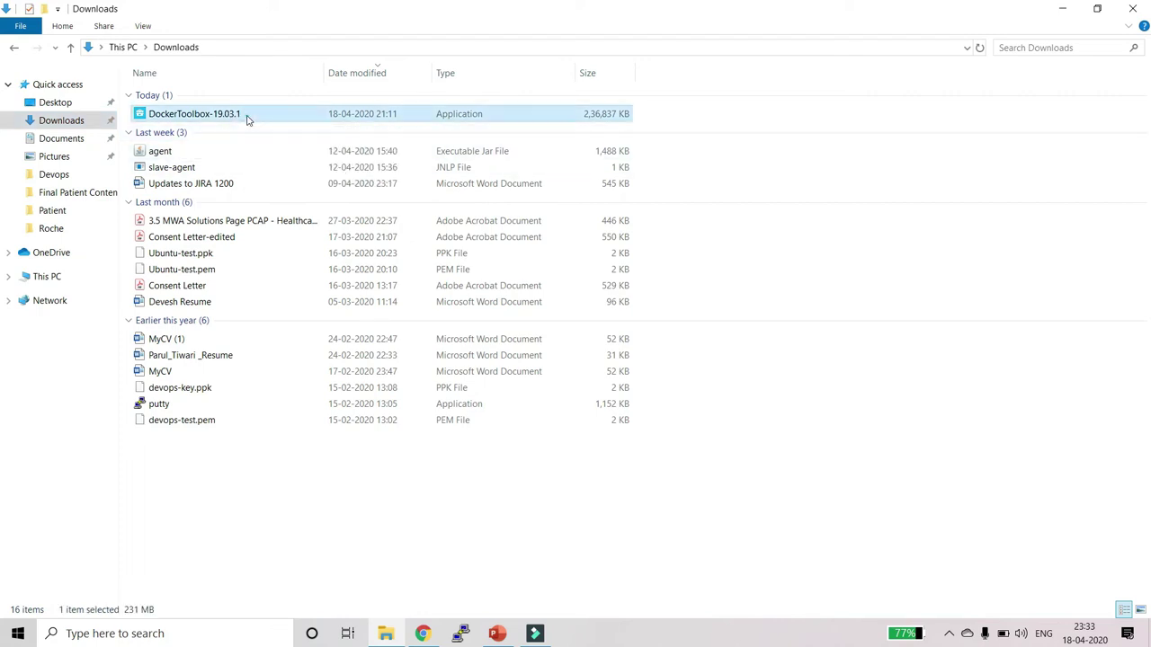
left_click(659, 436)
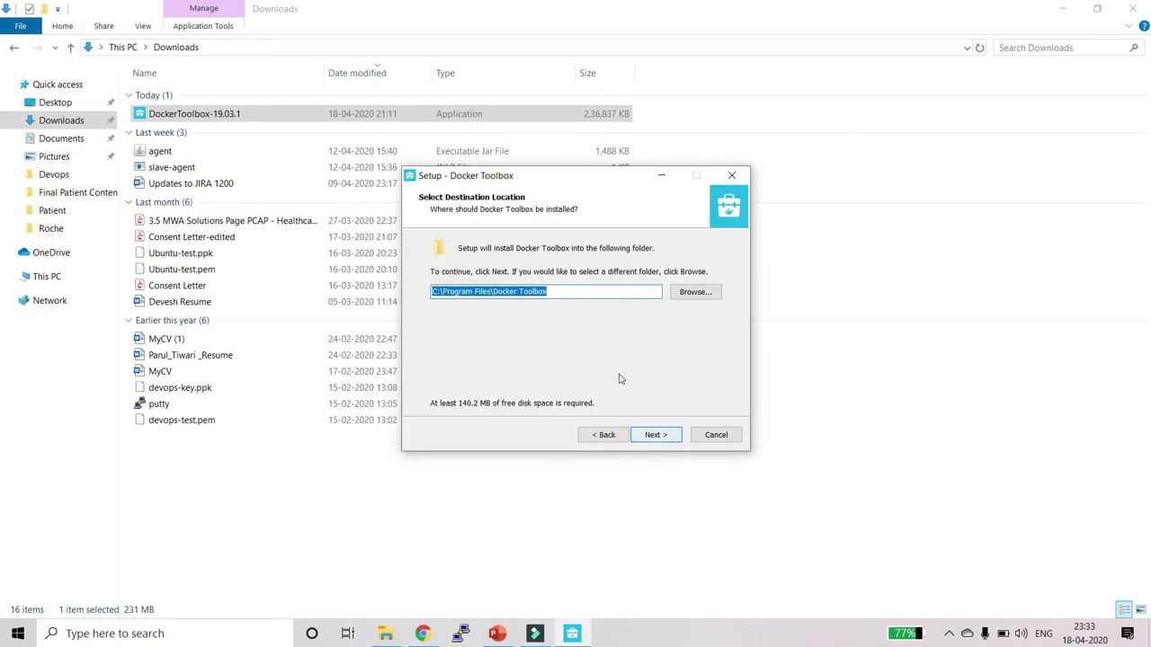
left_click(655, 435)
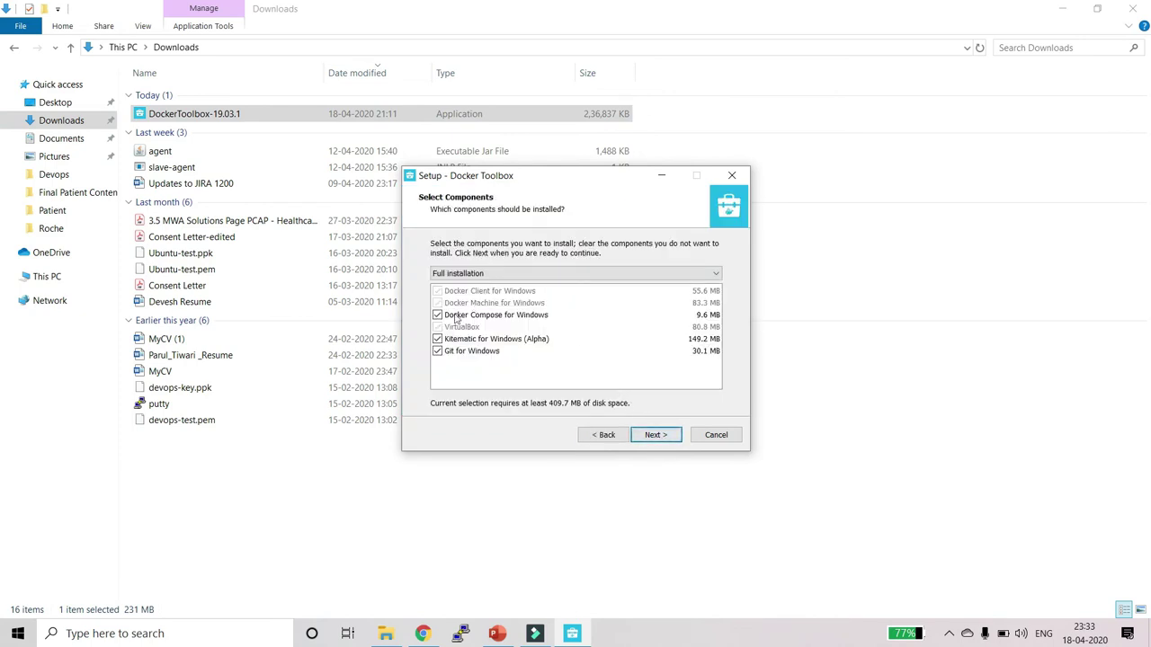
left_click(656, 437)
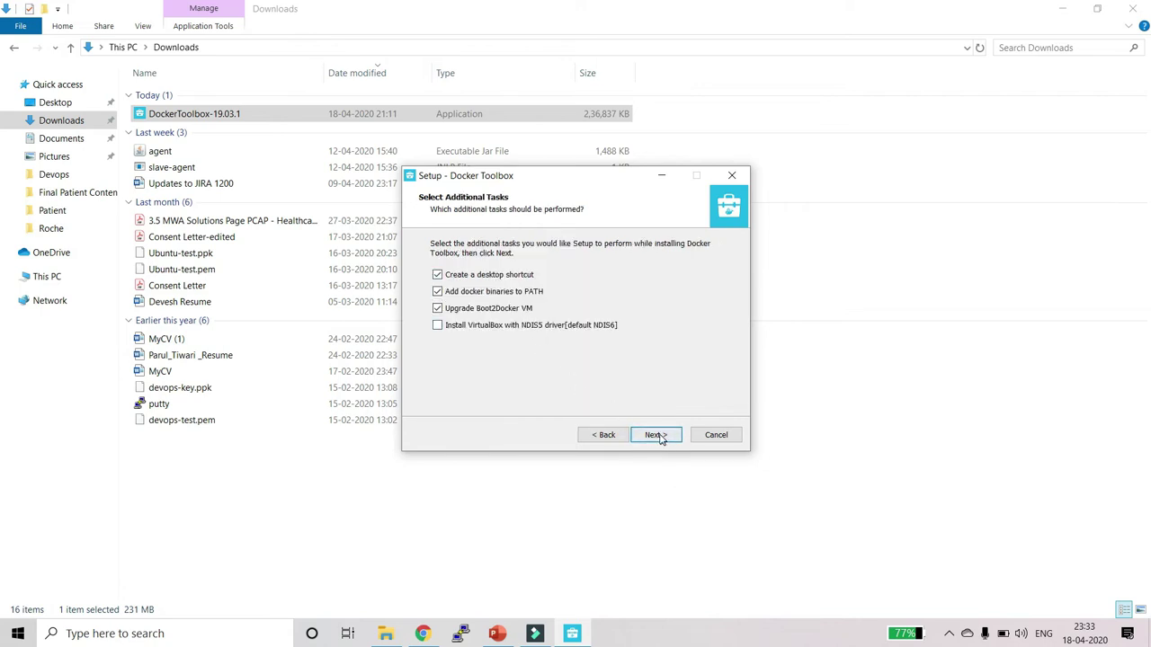
left_click(656, 435)
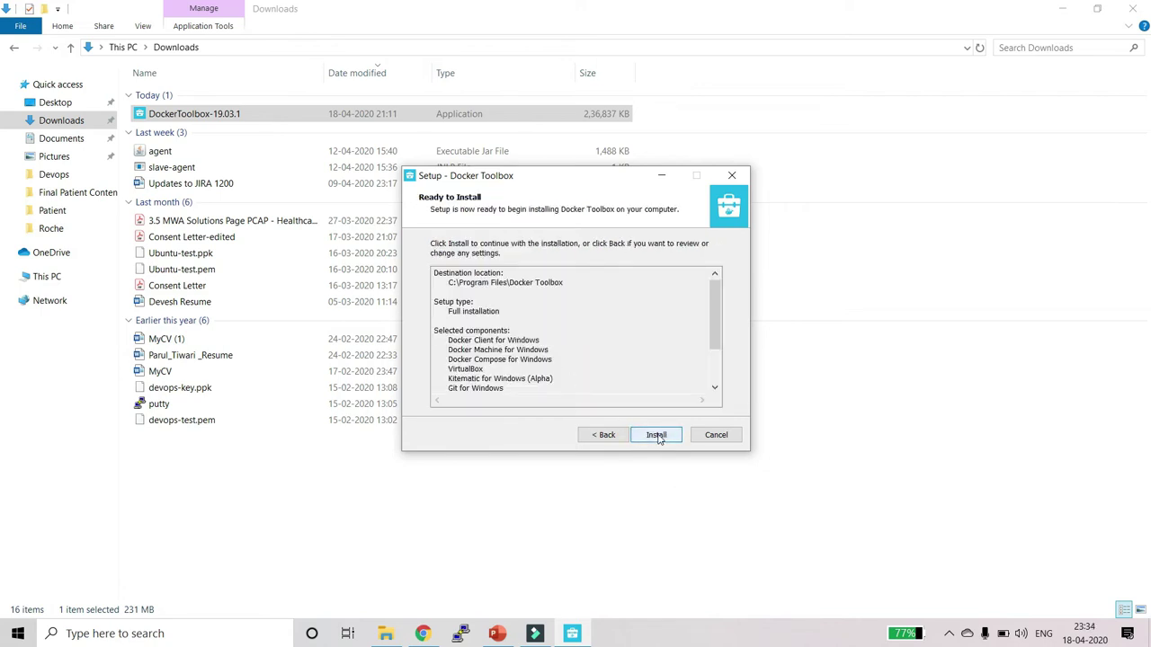
left_click(657, 436)
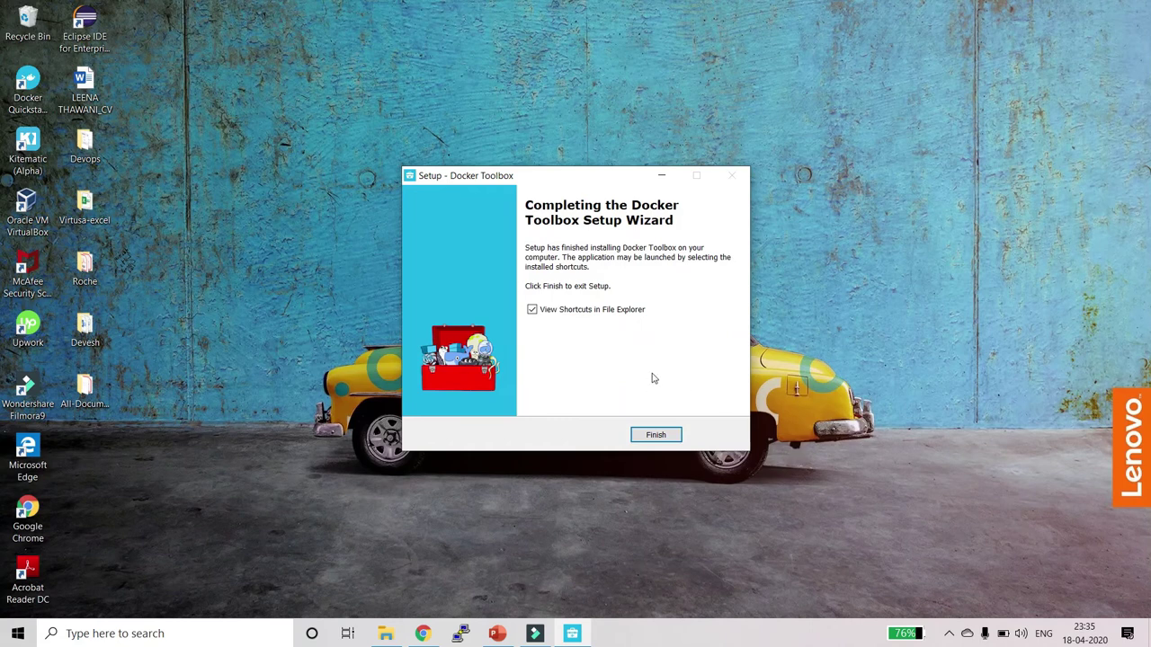
left_click(655, 436)
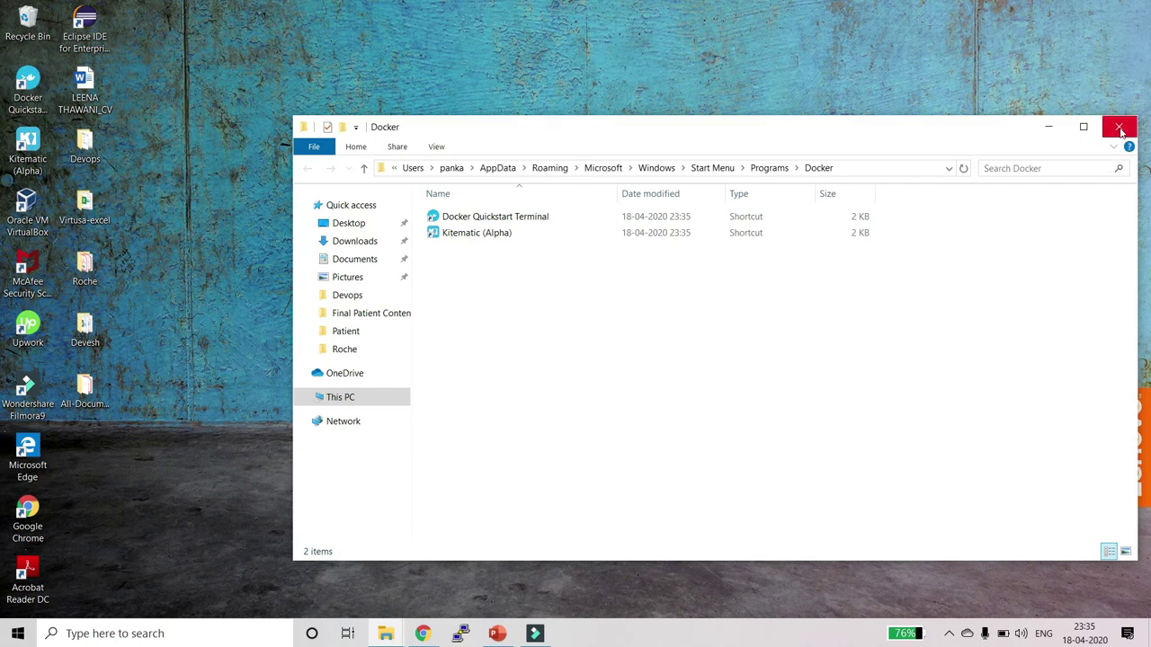
left_click(1118, 127)
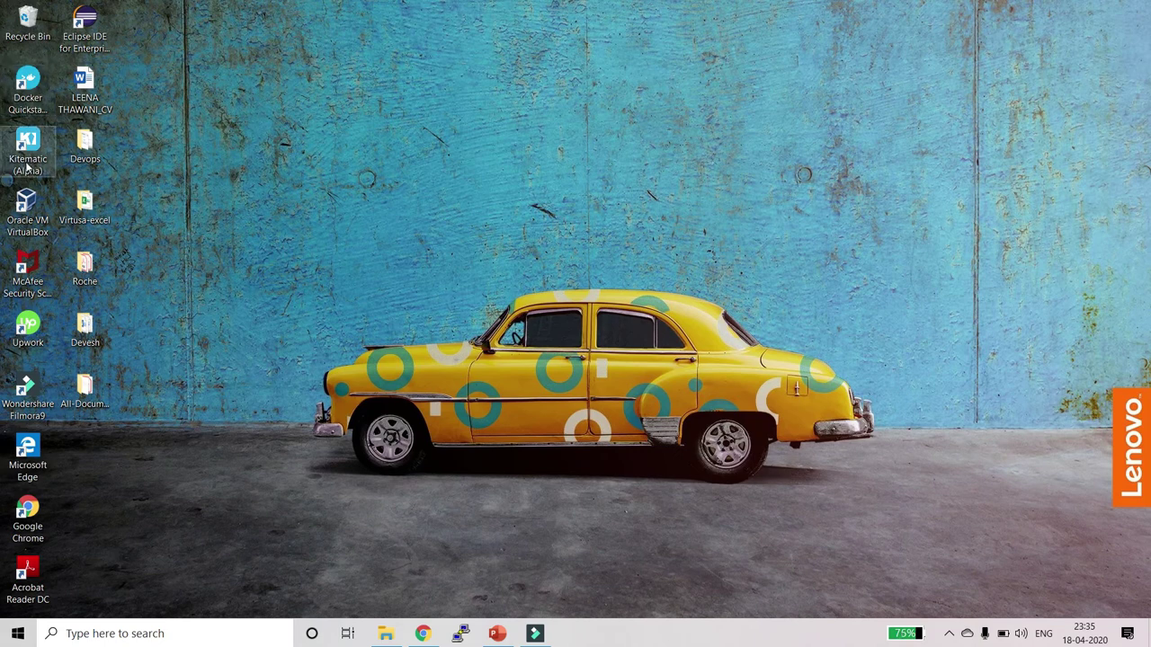
Step: Launch Docker Quickstart Terminal maximized and let it create the default machine at 192.168.99.100
double_click(25, 99)
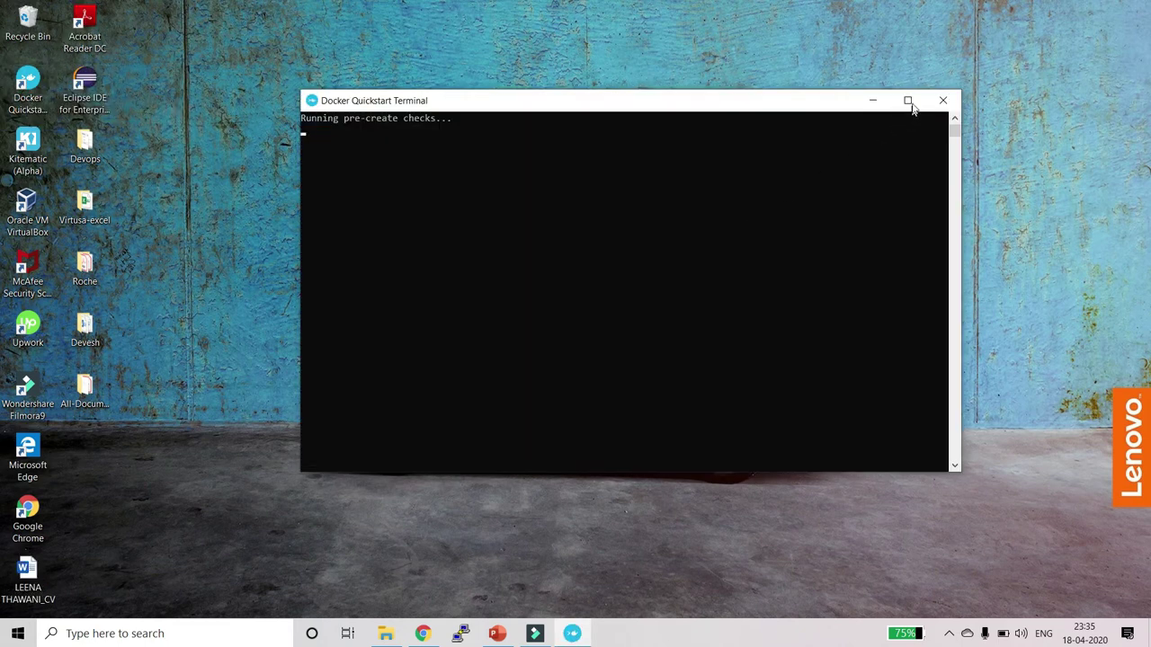
left_click(908, 101)
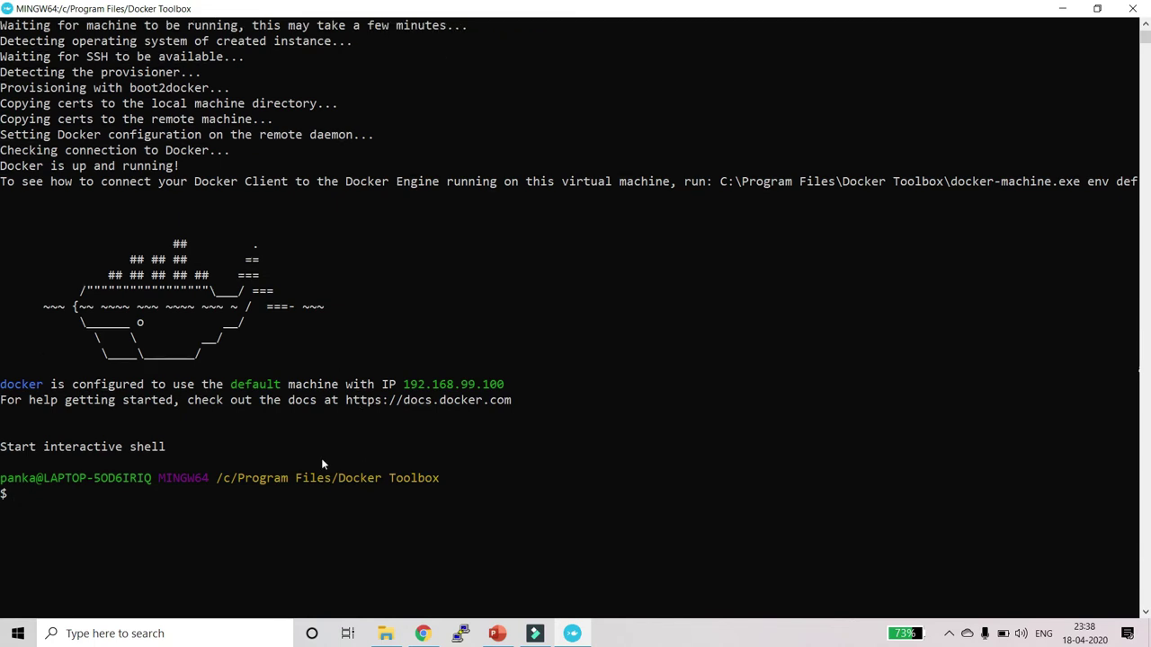
Step: Run docker to list commands, then docker --version to confirm 19.03.1, build 74b1e89e8a
left_click(72, 513)
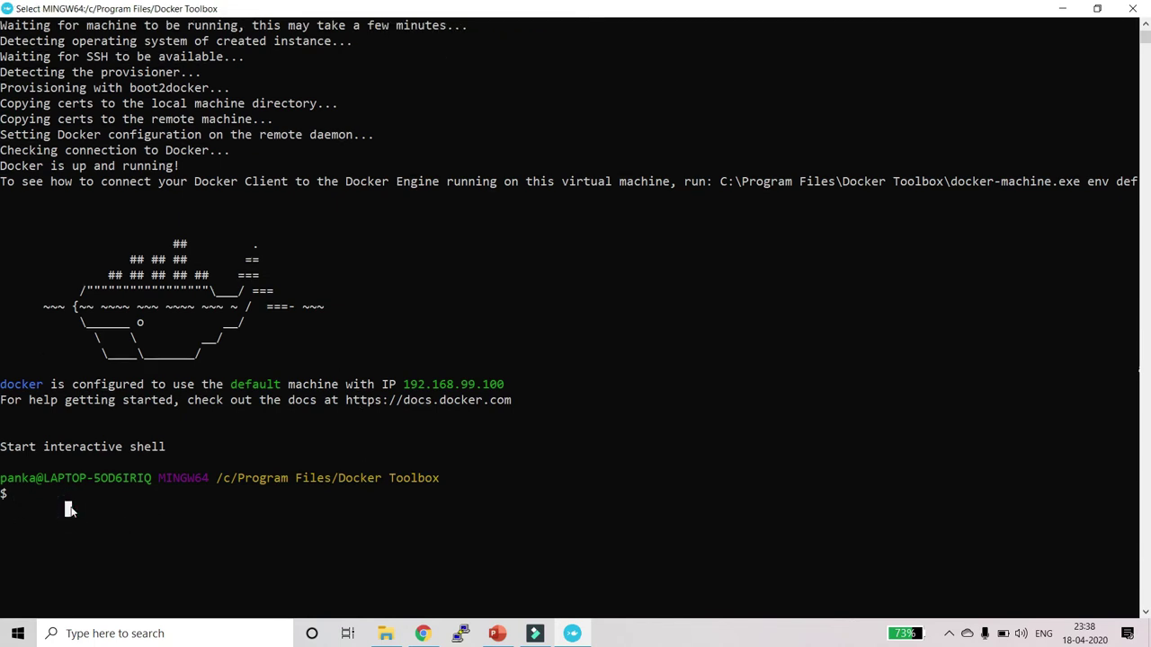
type("docker")
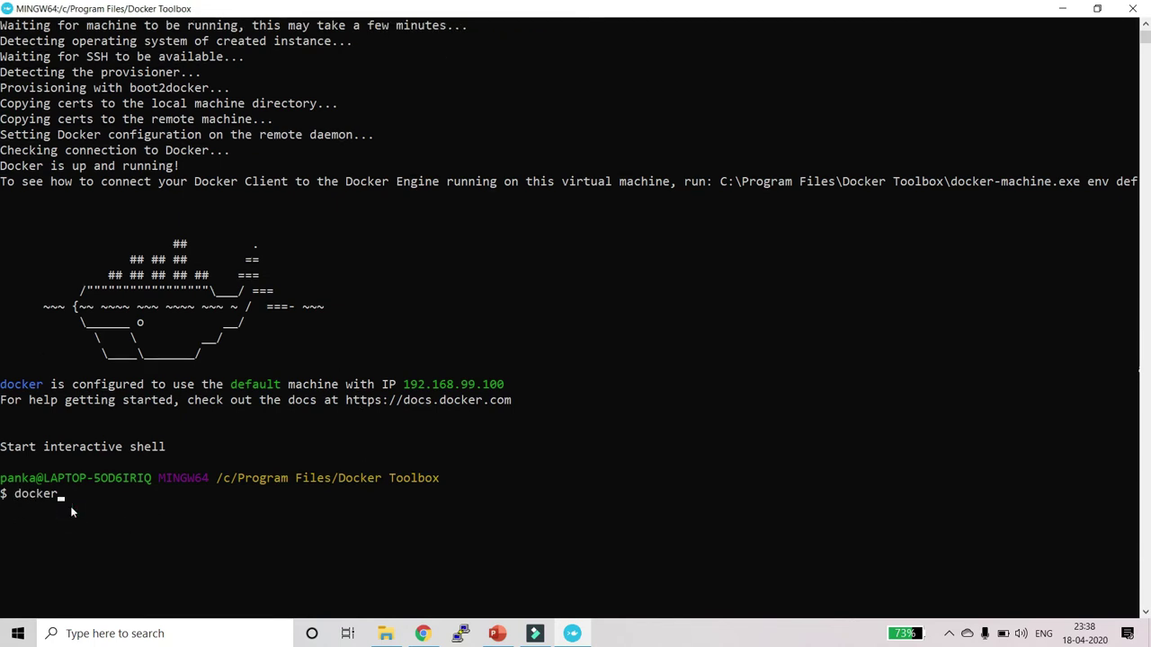
key("Return")
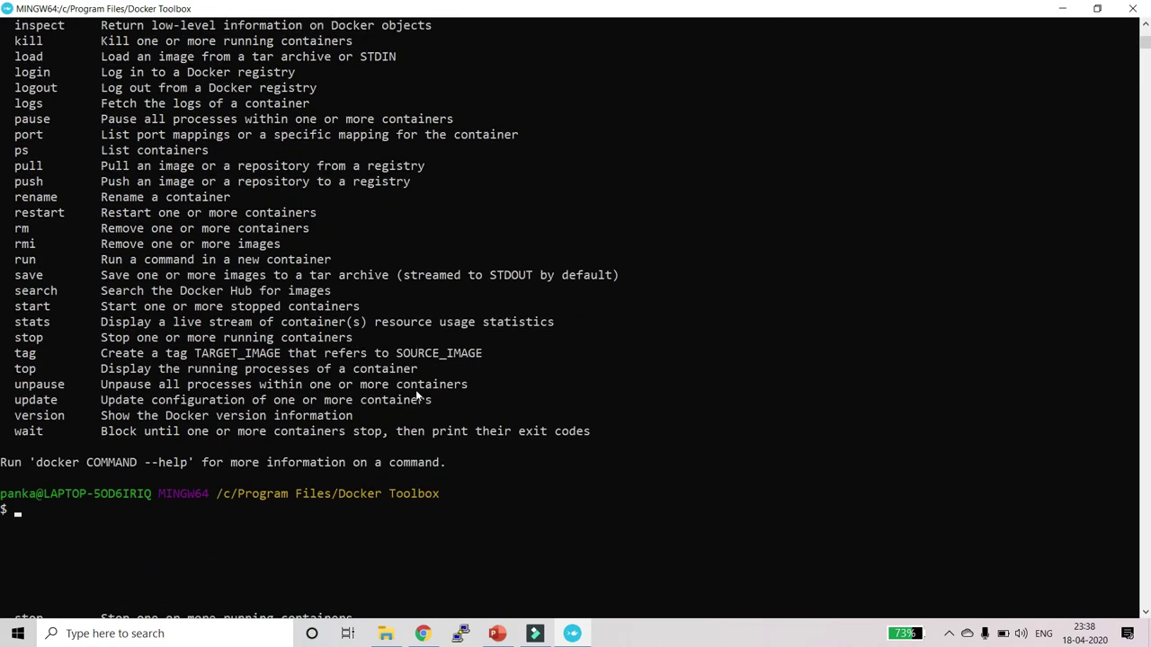
type("docker --version")
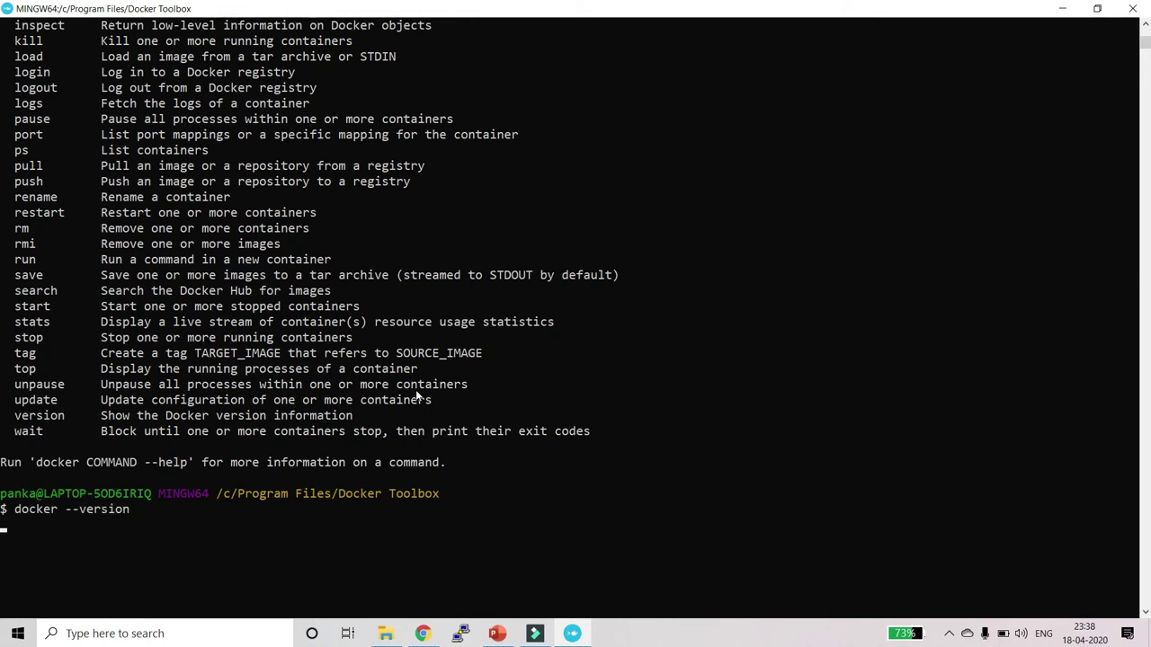
key("Return")
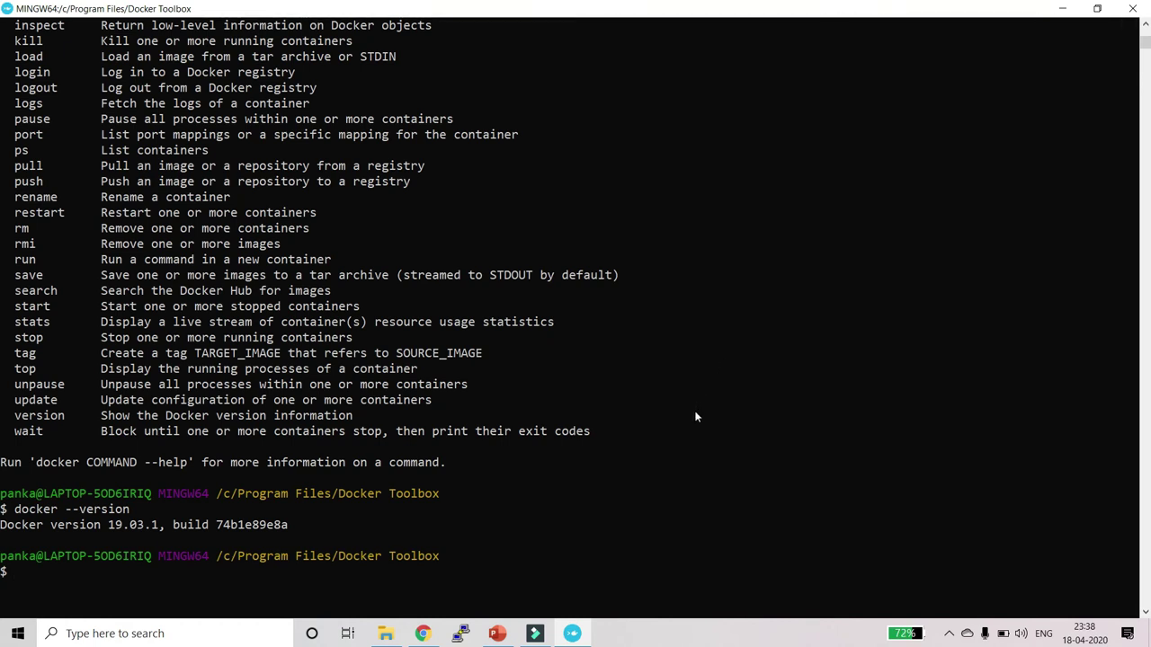
Step: Open Control Panel's Uninstall a program list of installed programs
left_click(121, 634)
type("contro")
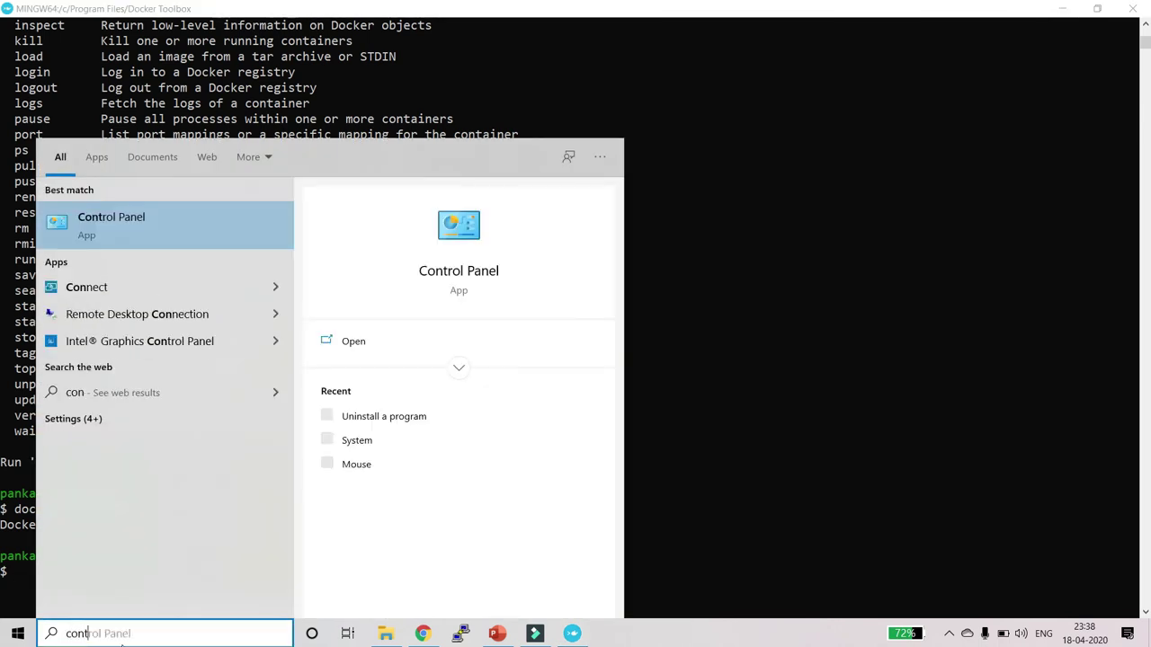
left_click(120, 222)
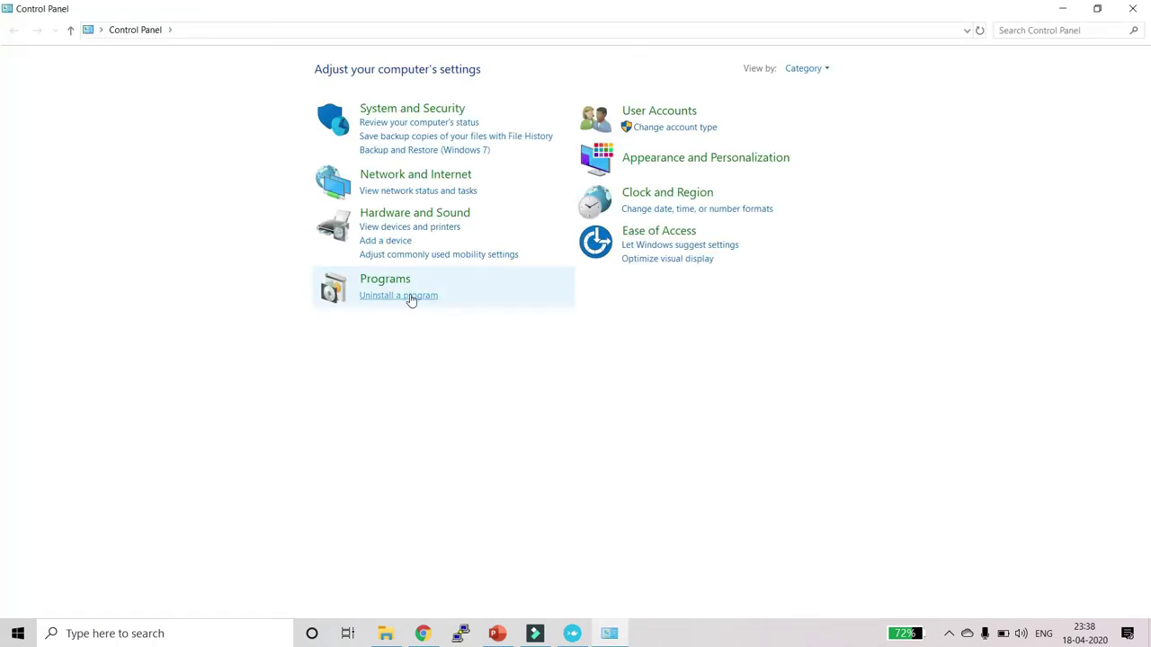
left_click(411, 297)
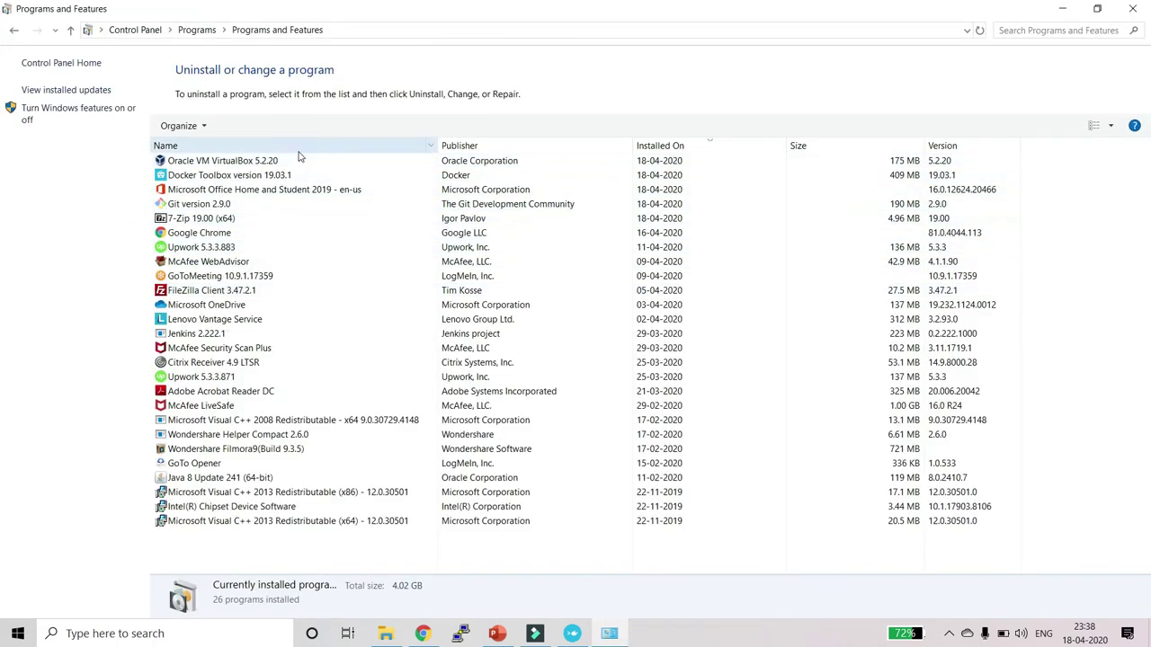
Step: Inspect the Docker Toolbox 19.03.1 and Oracle VM VirtualBox 5.2.20 entries and their actions
left_click(298, 160)
left_click(275, 175)
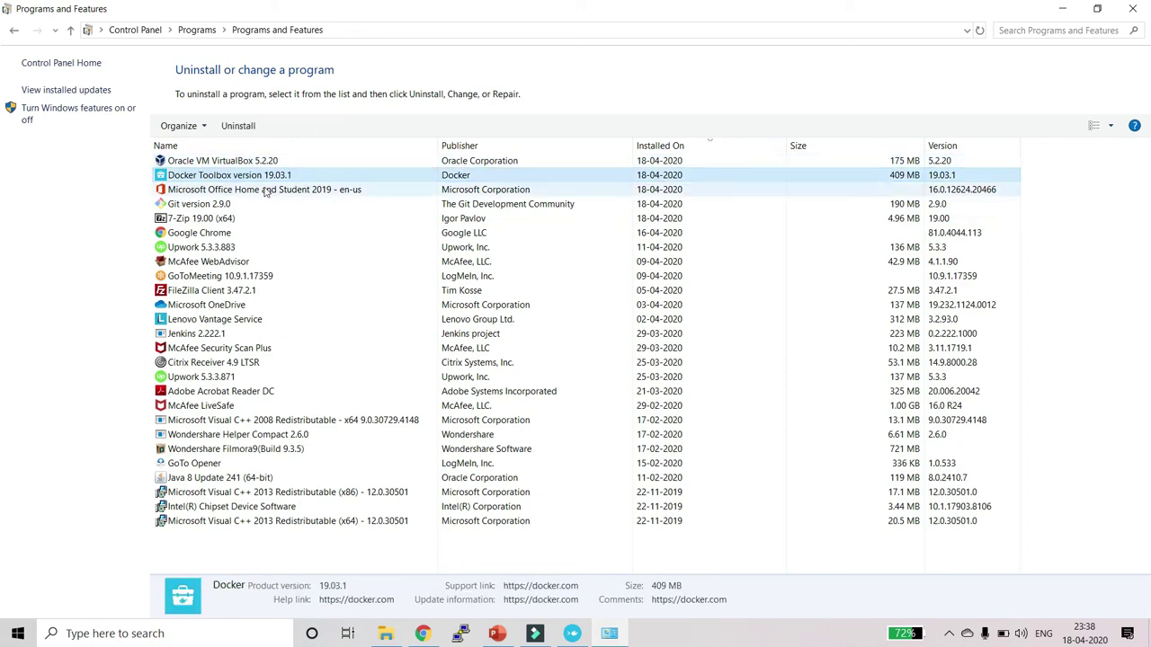
right_click(302, 180)
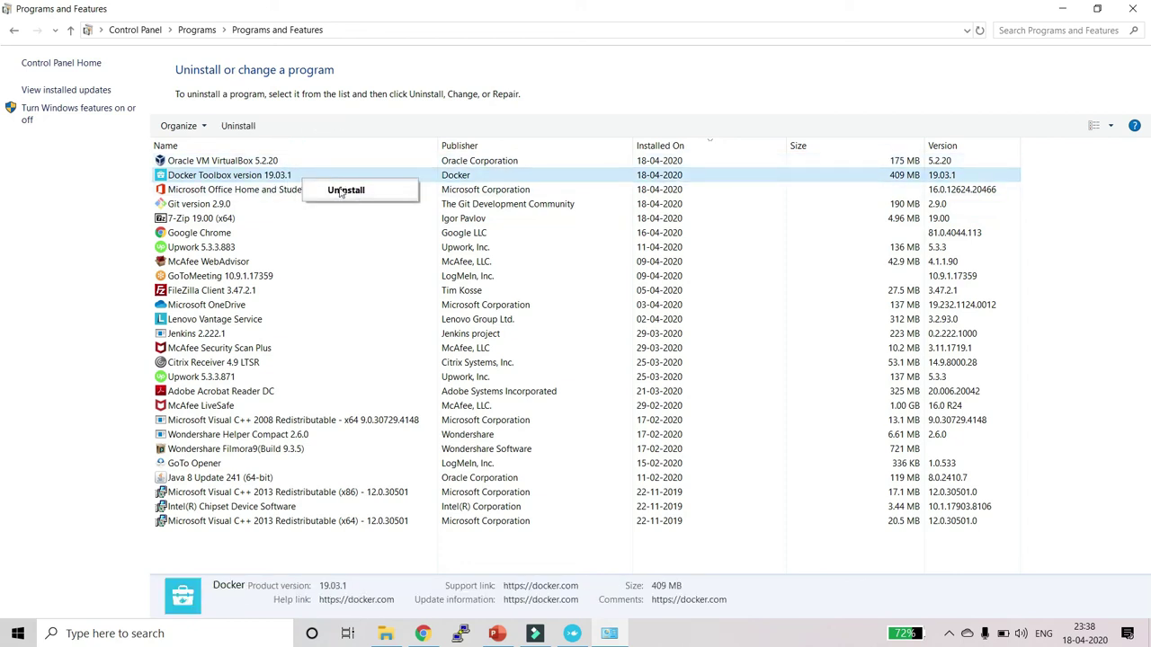
left_click(326, 163)
right_click(326, 163)
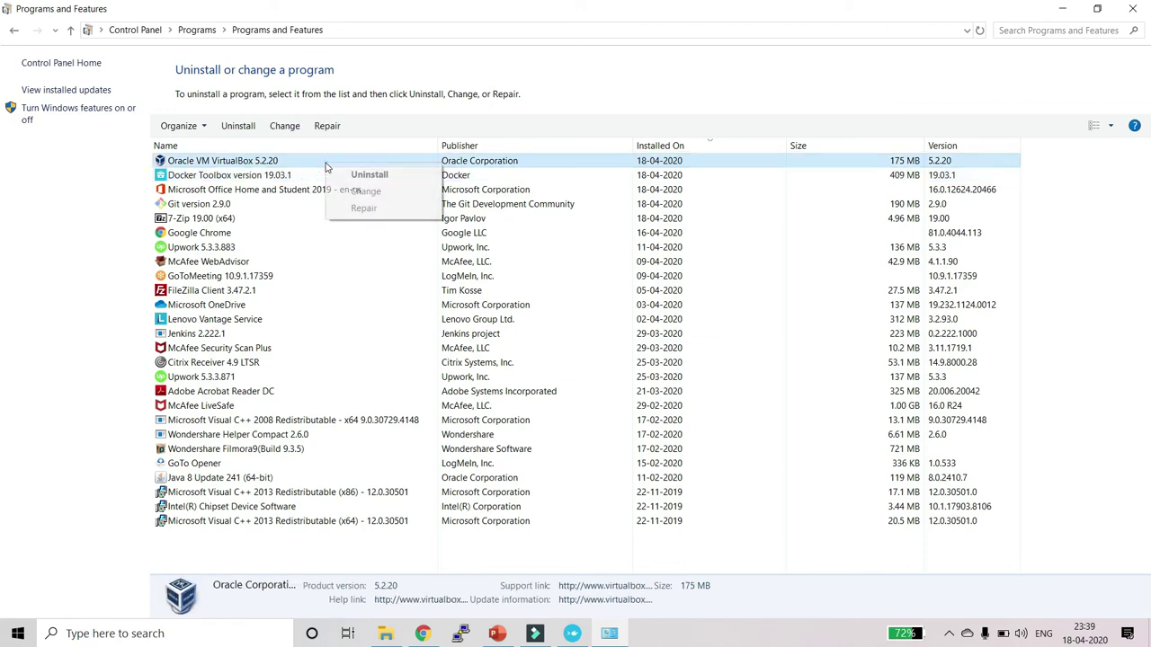